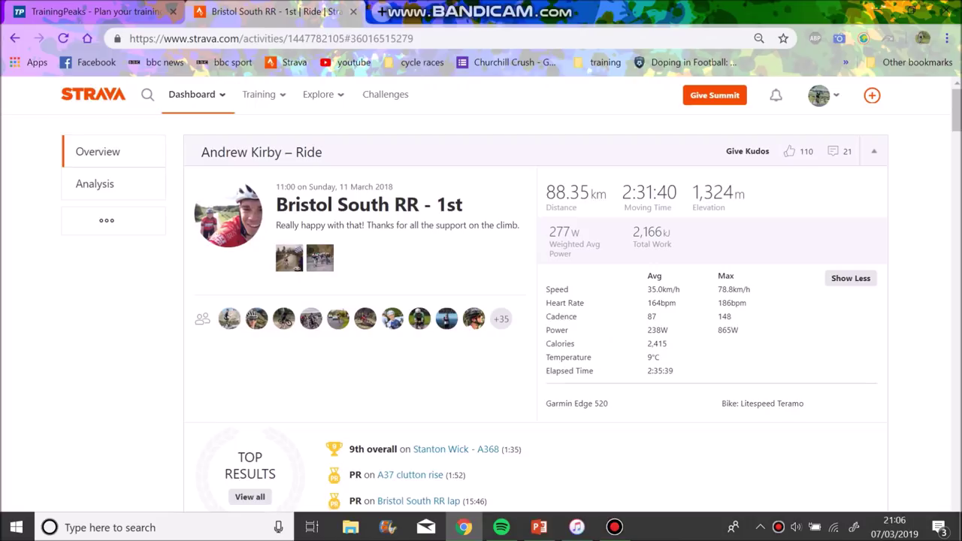
Step: Review the Bristol South RR ride's overview and collapse the expanded Bristol South RR lap segment
scroll(481, 301, down, 1)
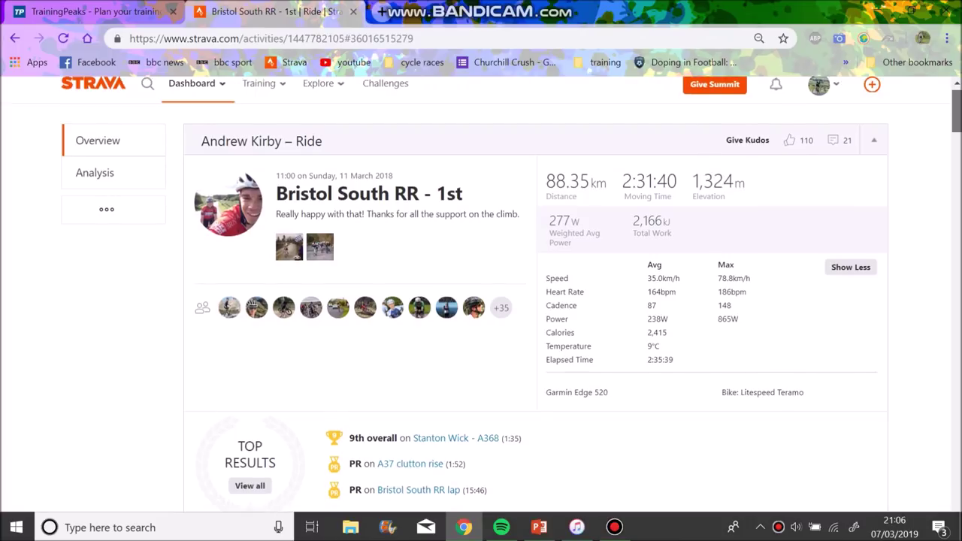
scroll(481, 301, down, 1)
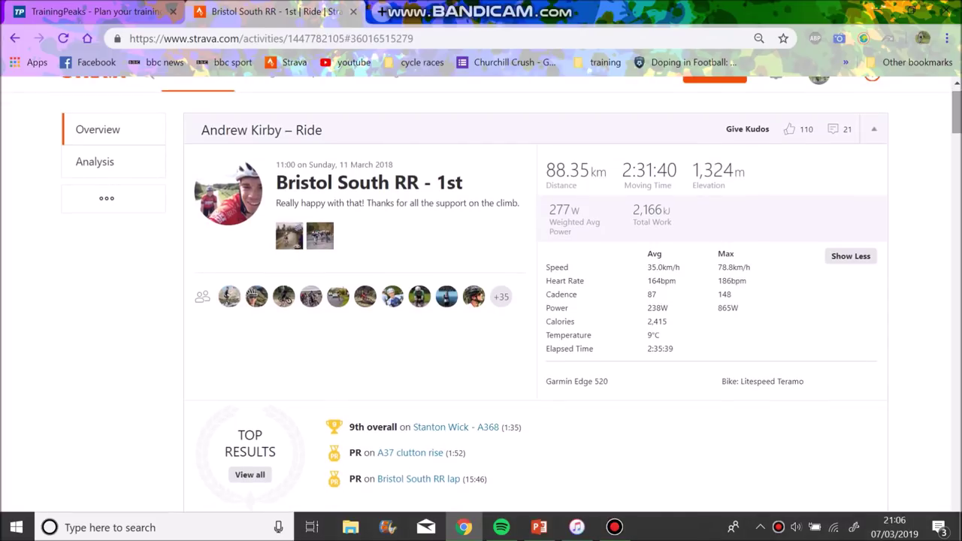
scroll(481, 300, down, 4)
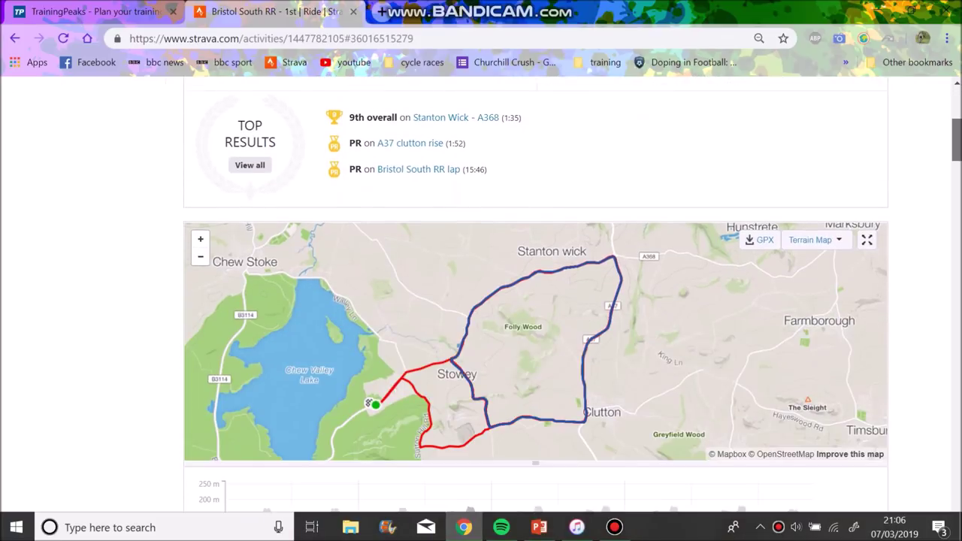
scroll(481, 300, down, 4)
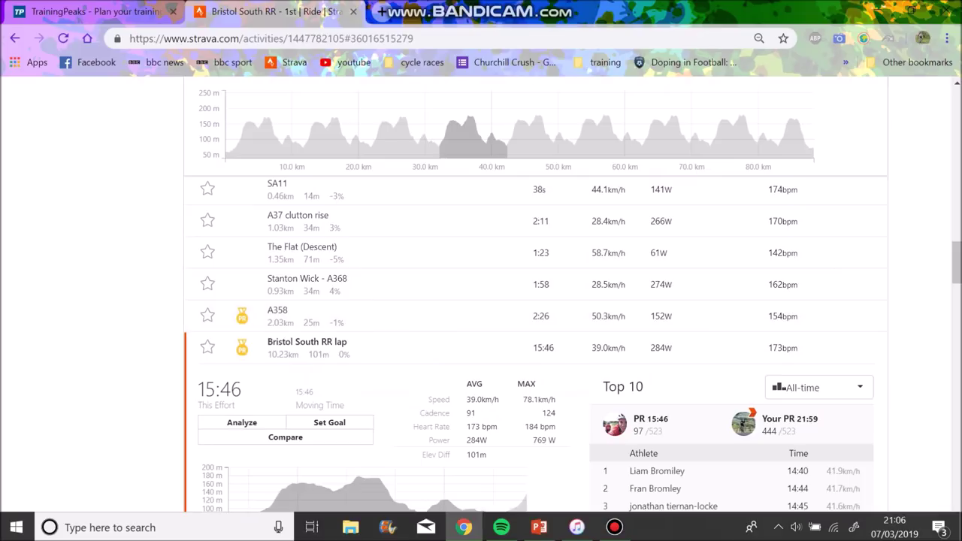
click(308, 343)
scroll(535, 295, up, 14)
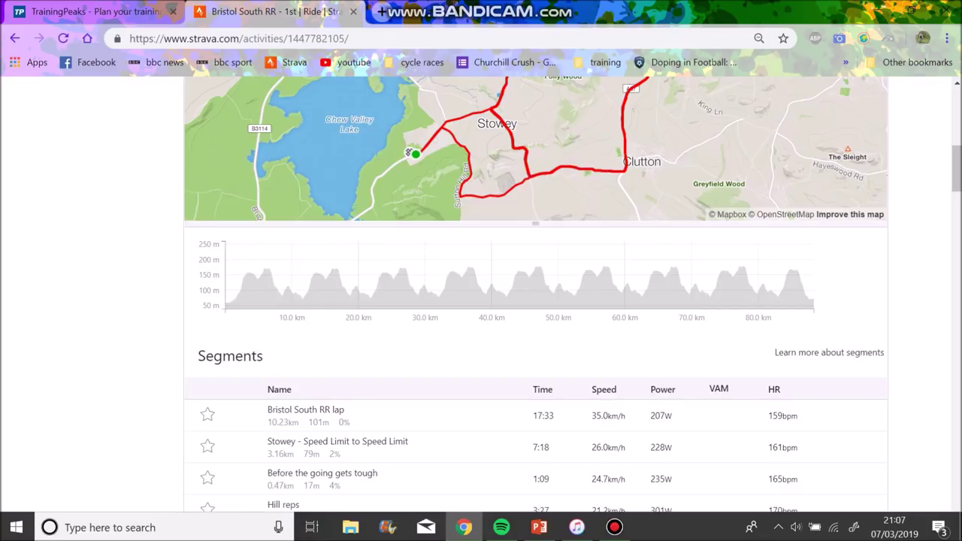
Step: Inspect the details of the second-lap Hill reps segment effort, and collapse them again
scroll(535, 301, down, 10)
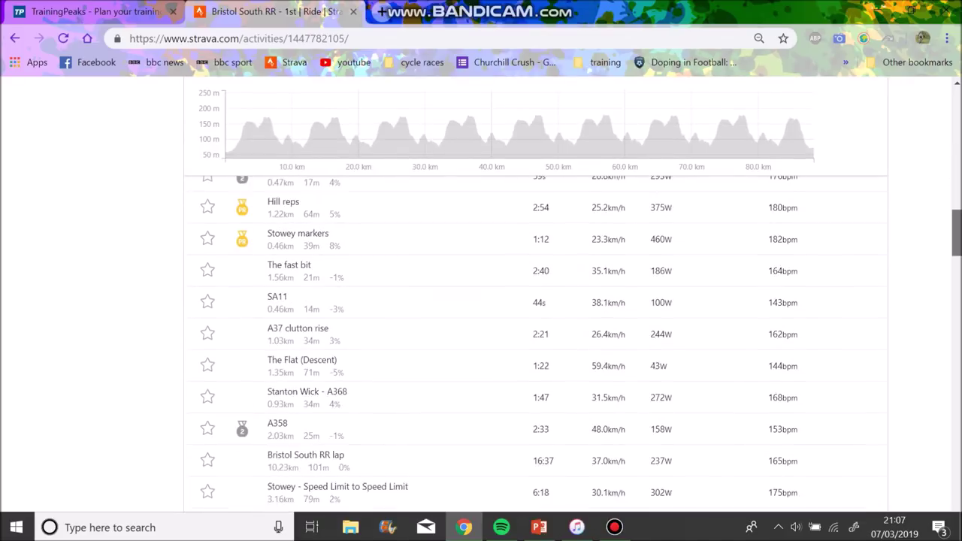
click(284, 185)
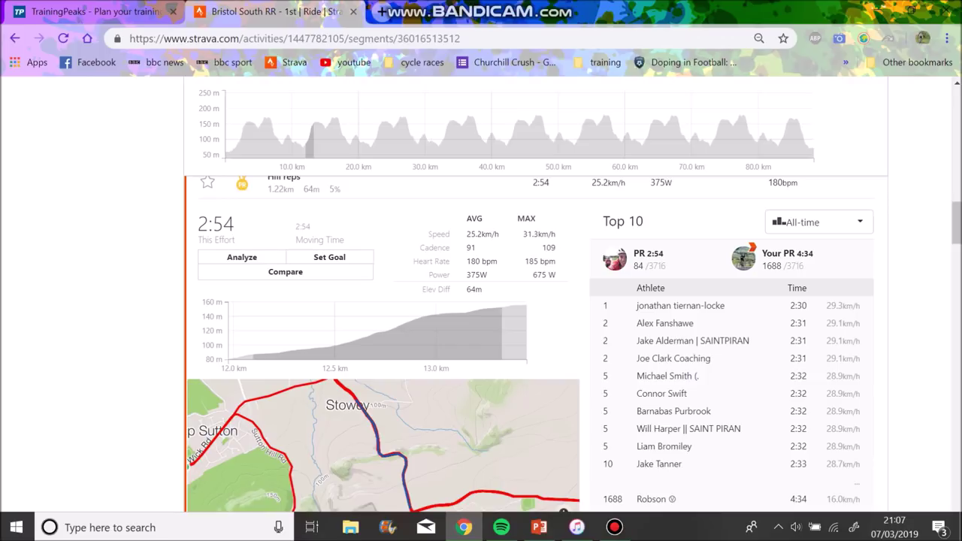
click(301, 183)
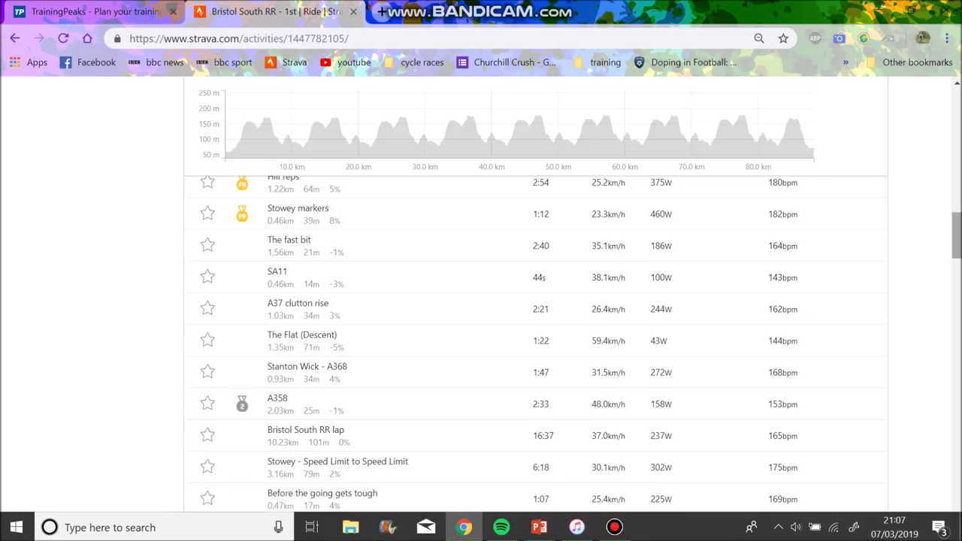
Step: Inspect the details of the second-lap Stowey markers segment effort, and collapse them again
mouse_move(678, 124)
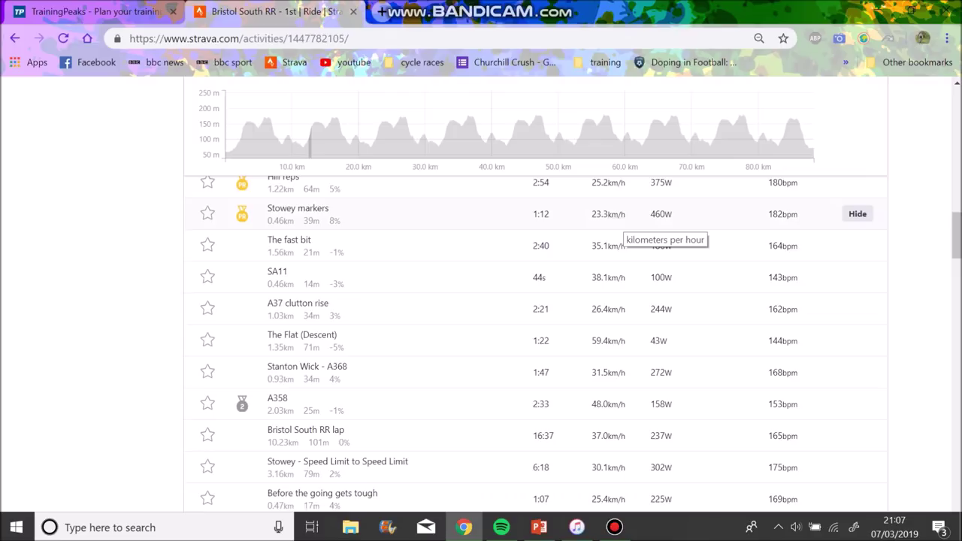
click(622, 217)
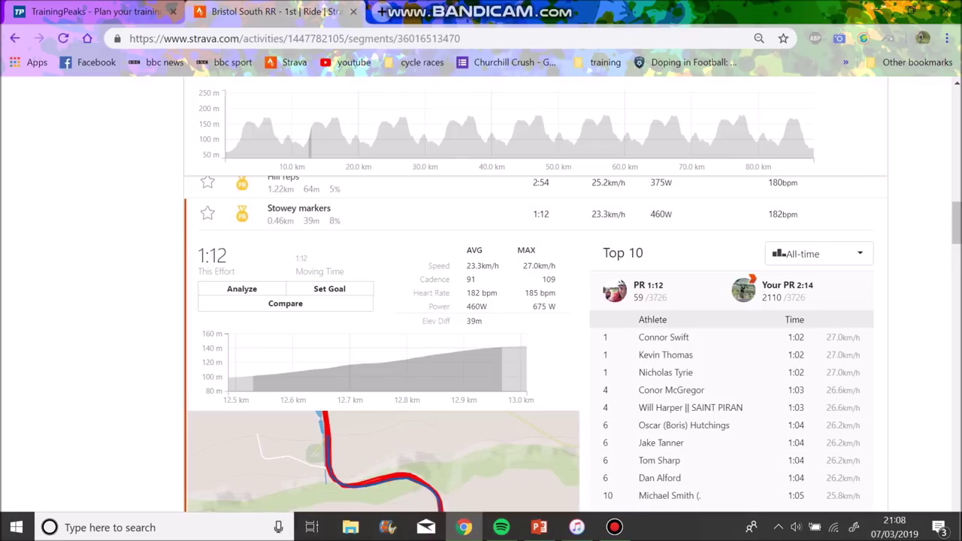
click(622, 215)
Step: Open the analysis view of the ride
scroll(622, 241, up, 10)
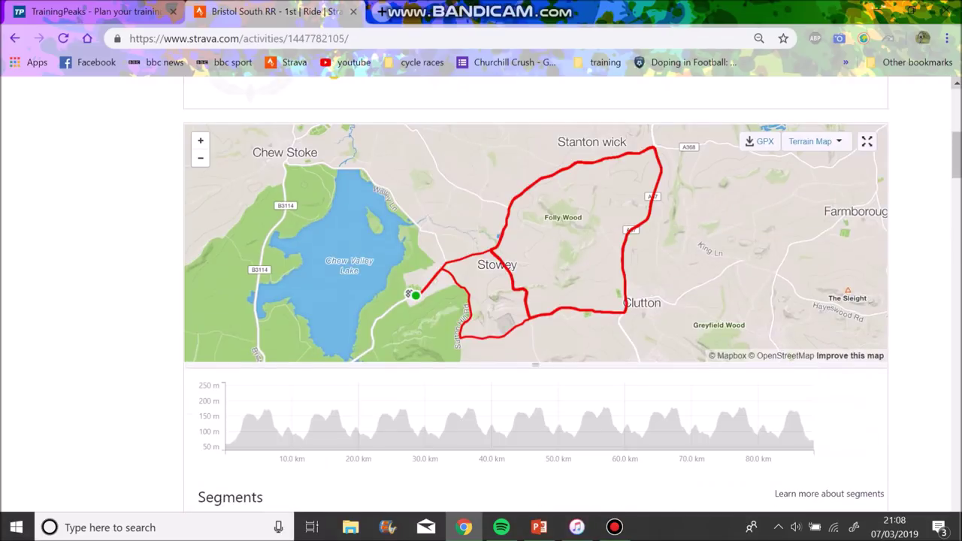
scroll(854, 214, up, 6)
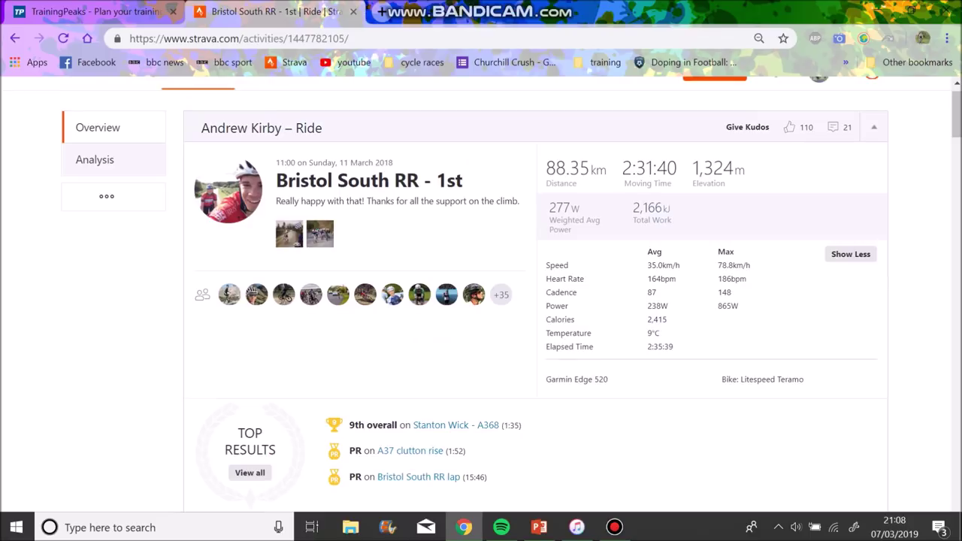
click(95, 159)
Step: Isolate a stretch of about 28.4 km covering the final laps in the analysis graphs, and clear the selection
scroll(481, 293, down, 2)
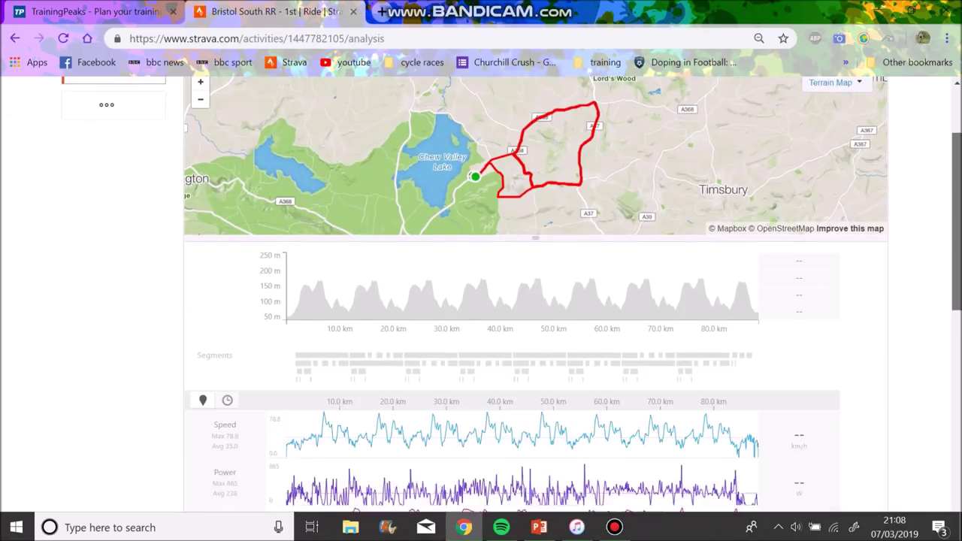
scroll(535, 294, down, 1)
scroll(591, 301, down, 1)
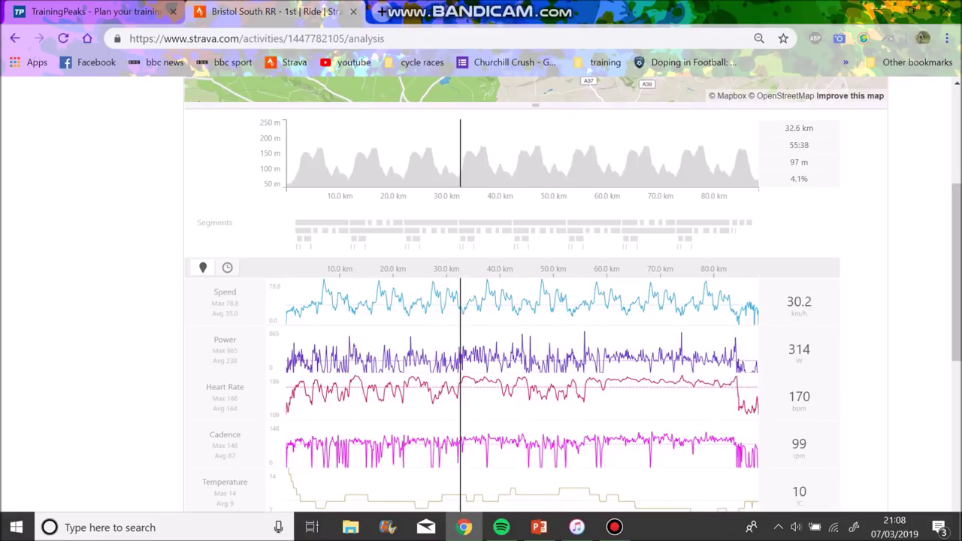
drag(587, 375, 736, 376)
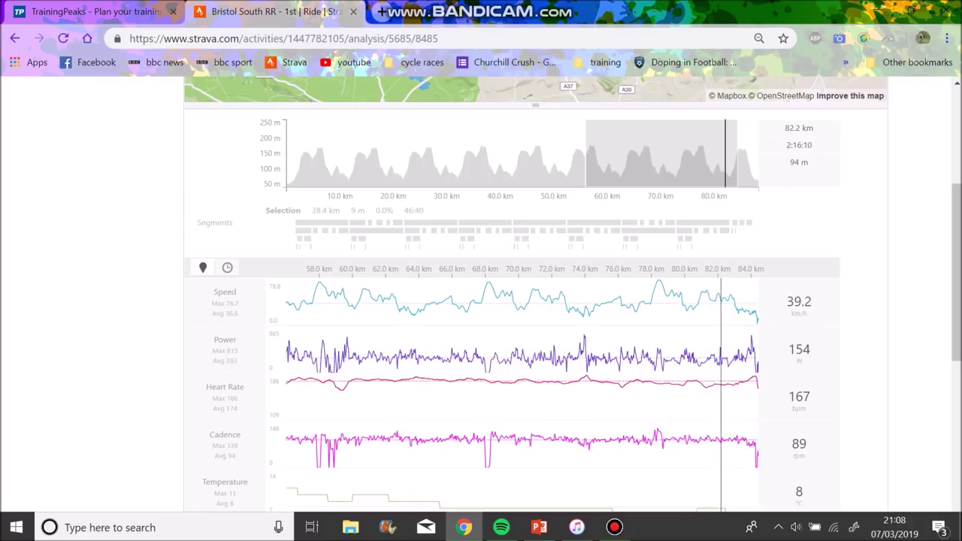
click(692, 376)
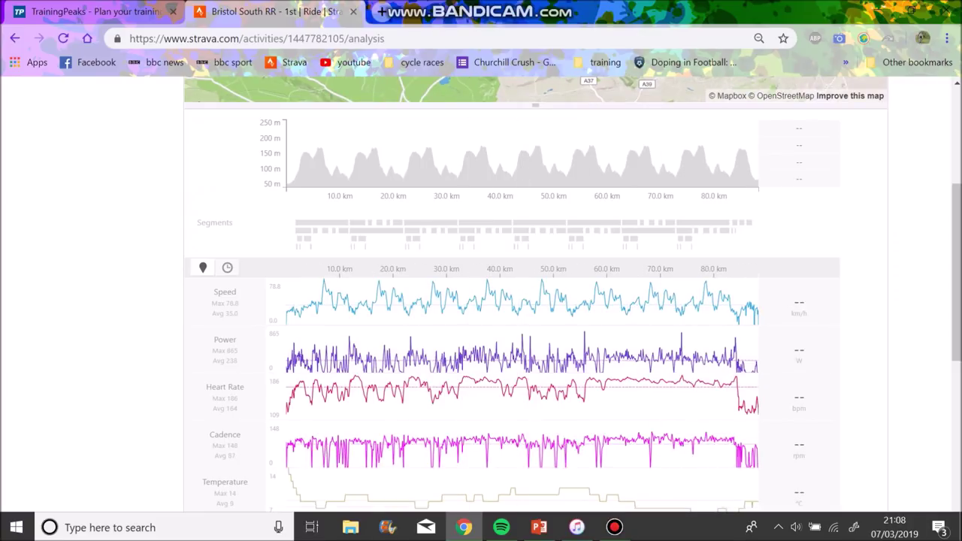
Step: Compare the speed, power and heart rate graphs of the Hill reps efforts on the first six laps
click(303, 230)
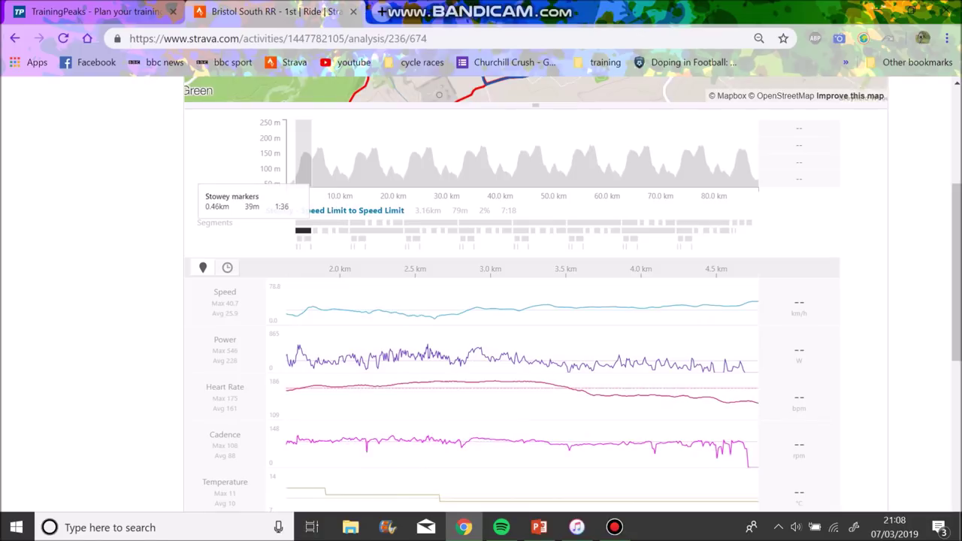
click(299, 239)
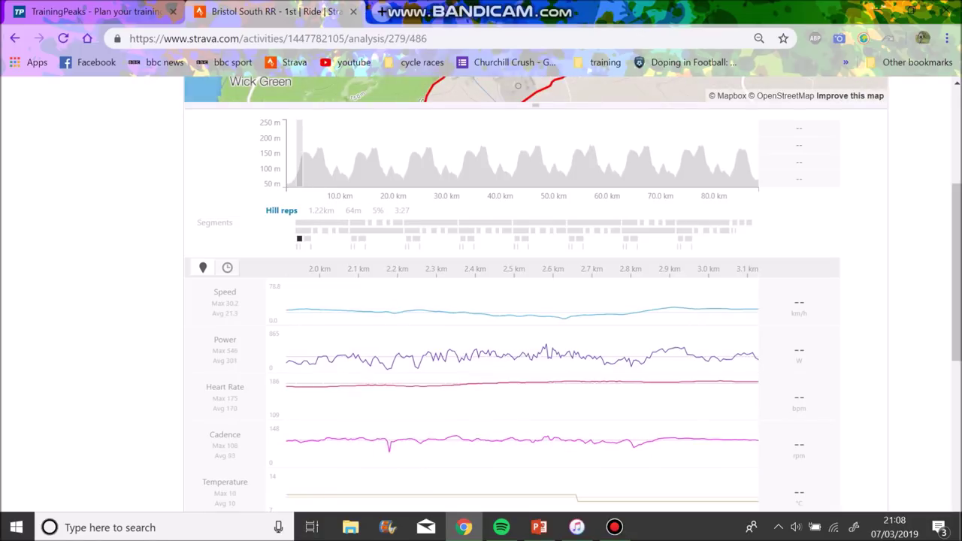
click(354, 239)
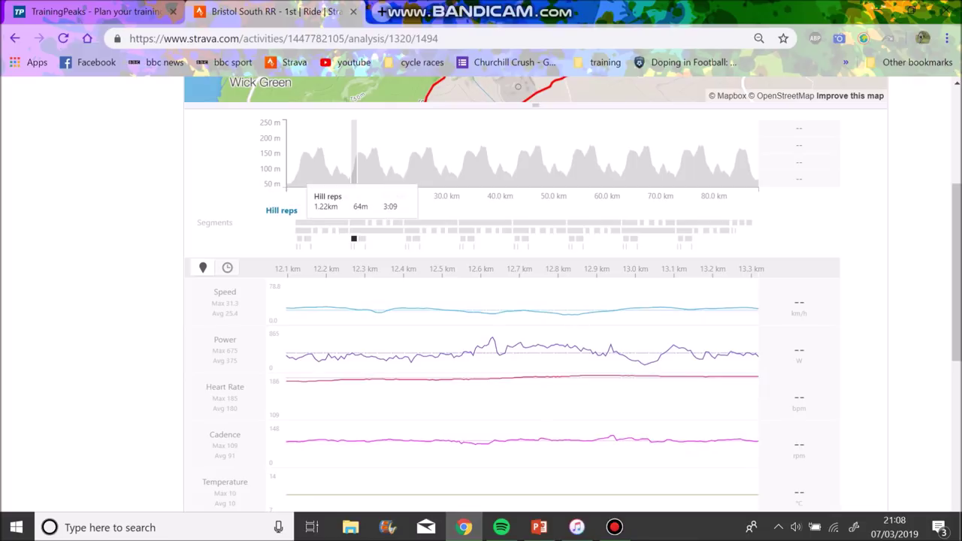
click(408, 239)
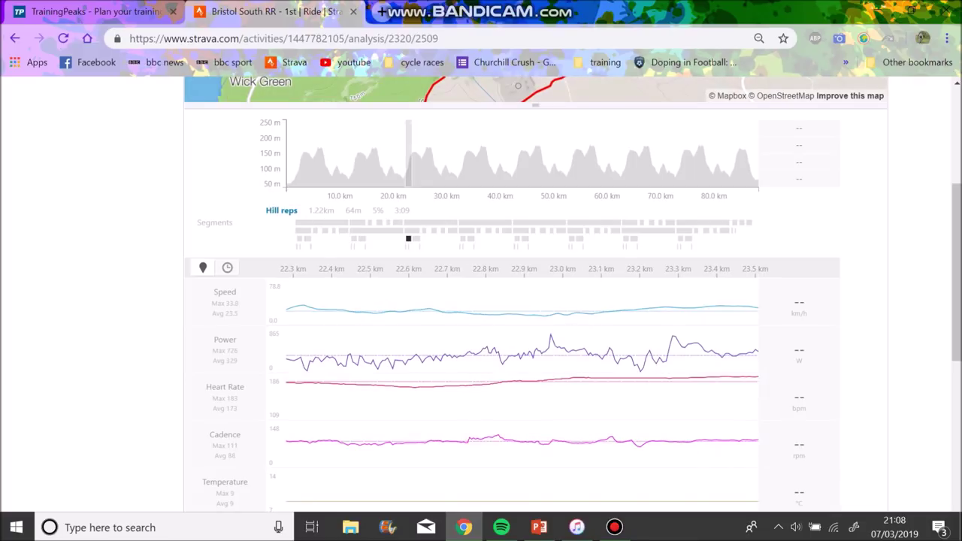
click(462, 238)
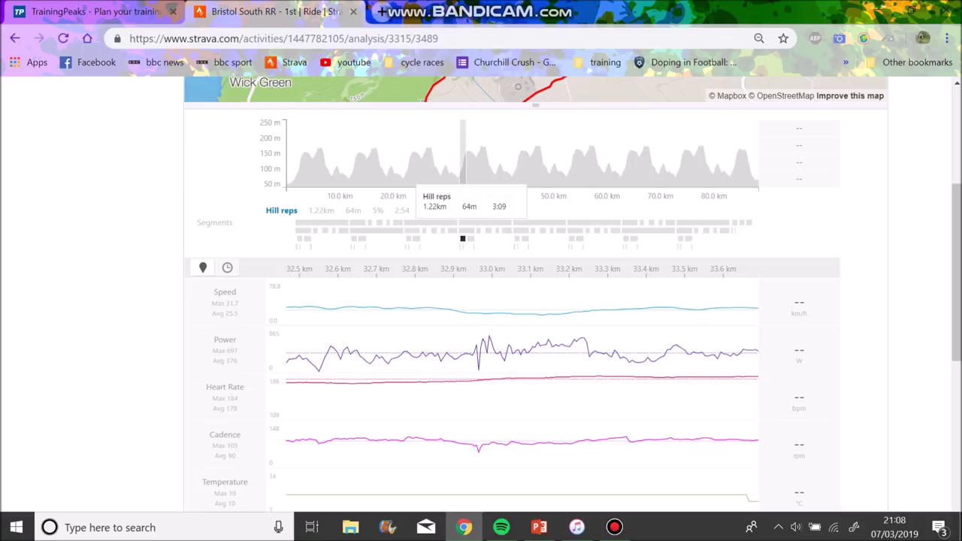
click(517, 238)
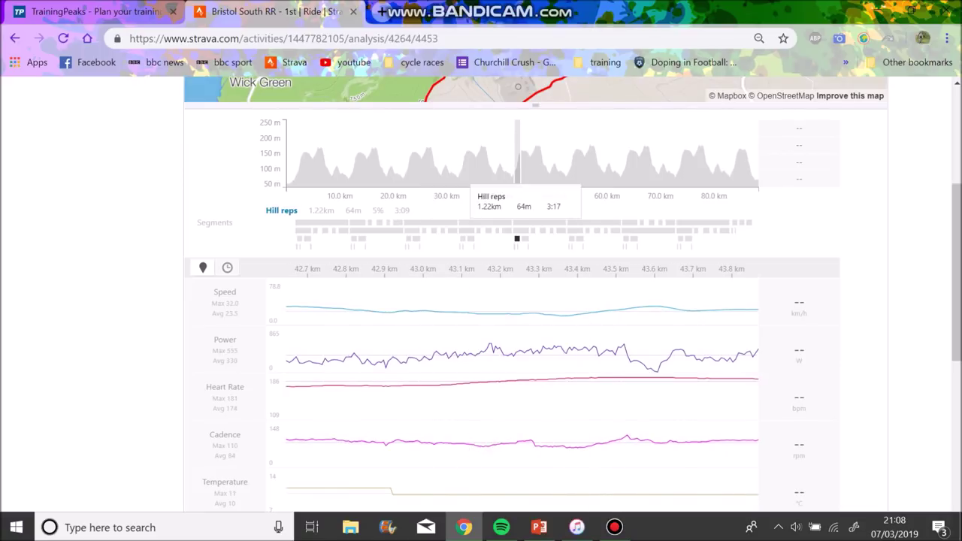
click(571, 239)
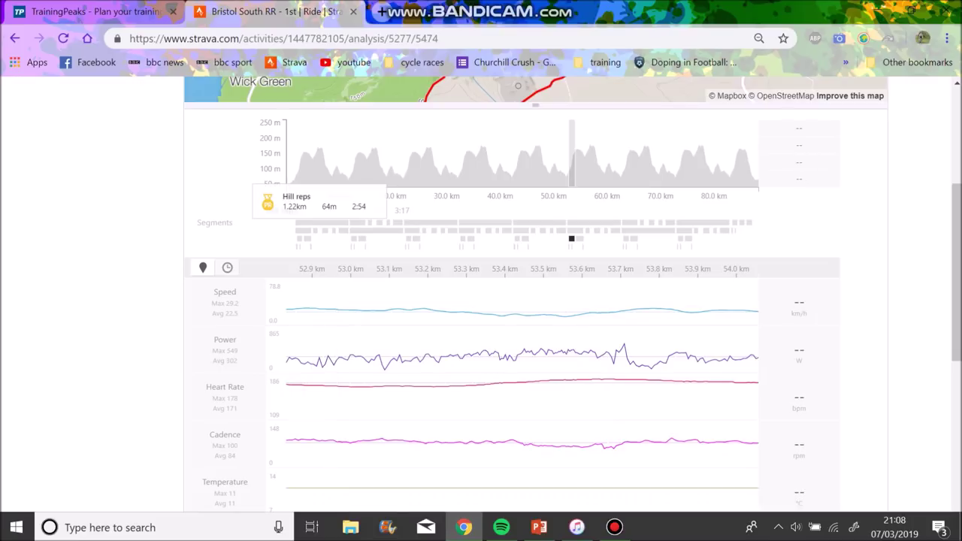
Step: Examine the second-lap Hill reps effort and its steep section of about 0.3 km, and clear the selection
click(354, 238)
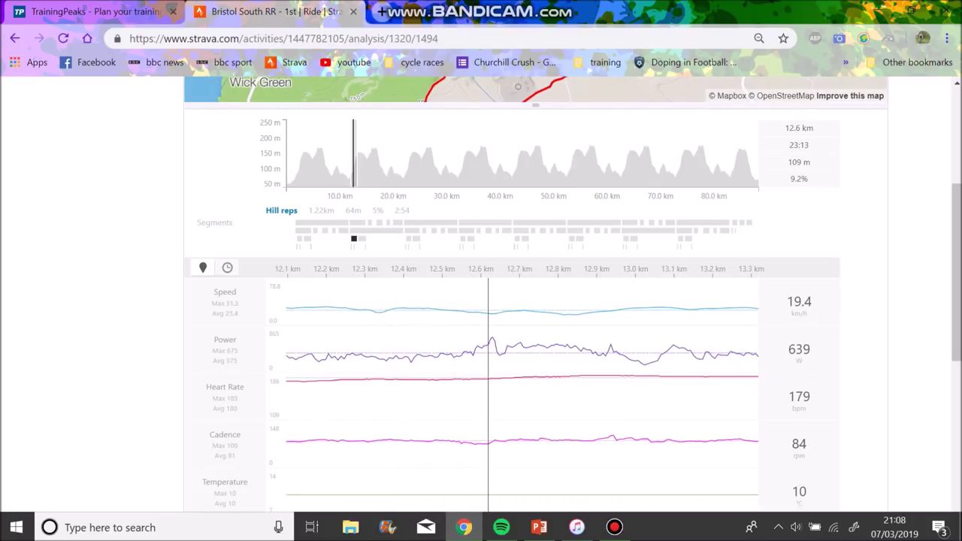
drag(484, 375, 623, 376)
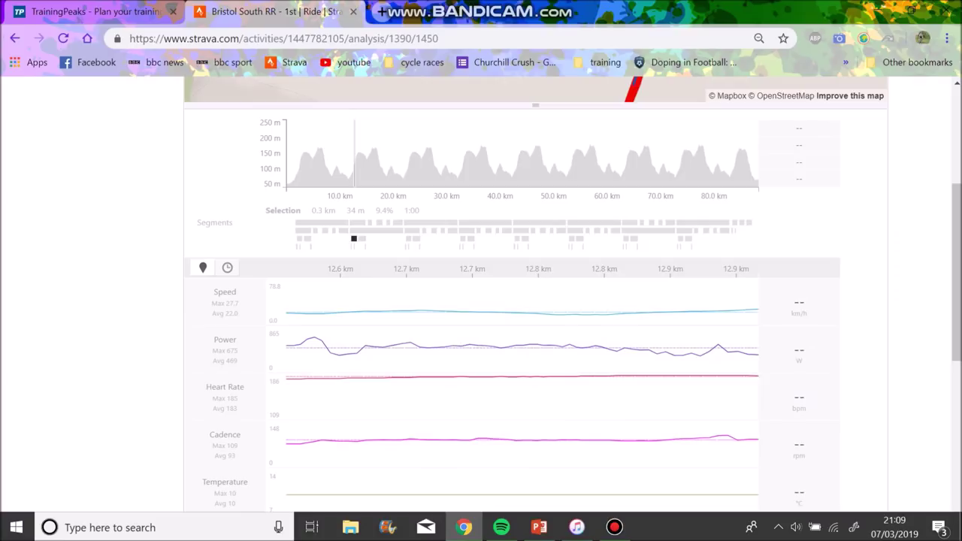
scroll(422, 162, up, 2)
scroll(423, 162, down, 2)
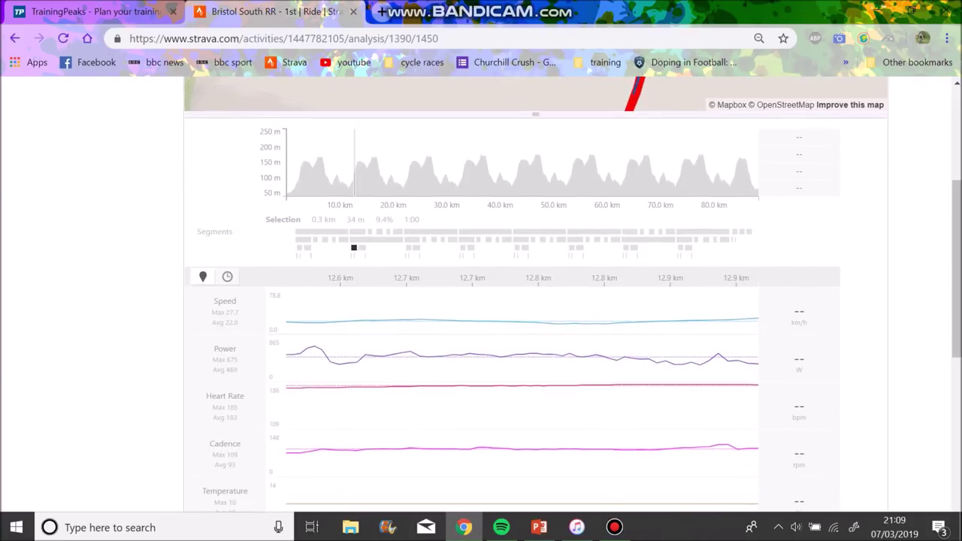
click(353, 247)
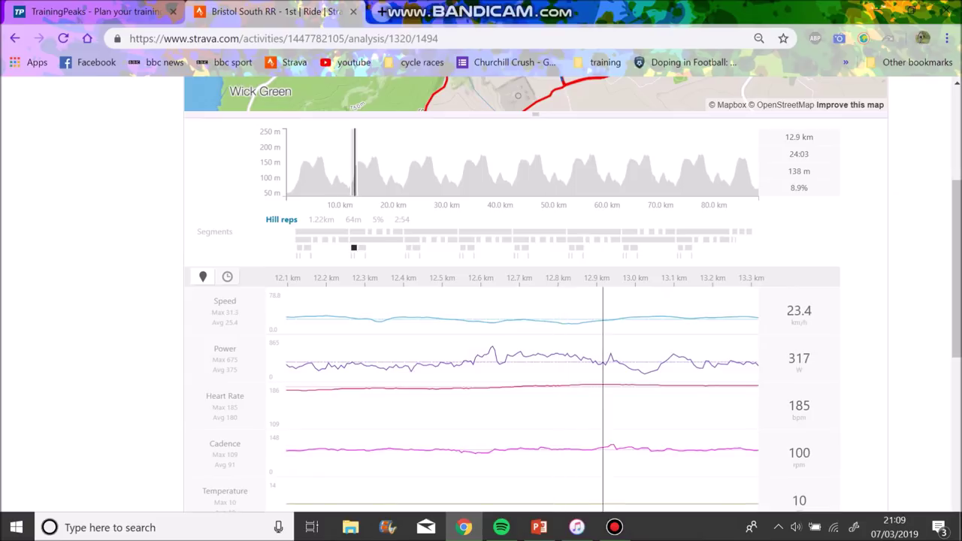
click(660, 360)
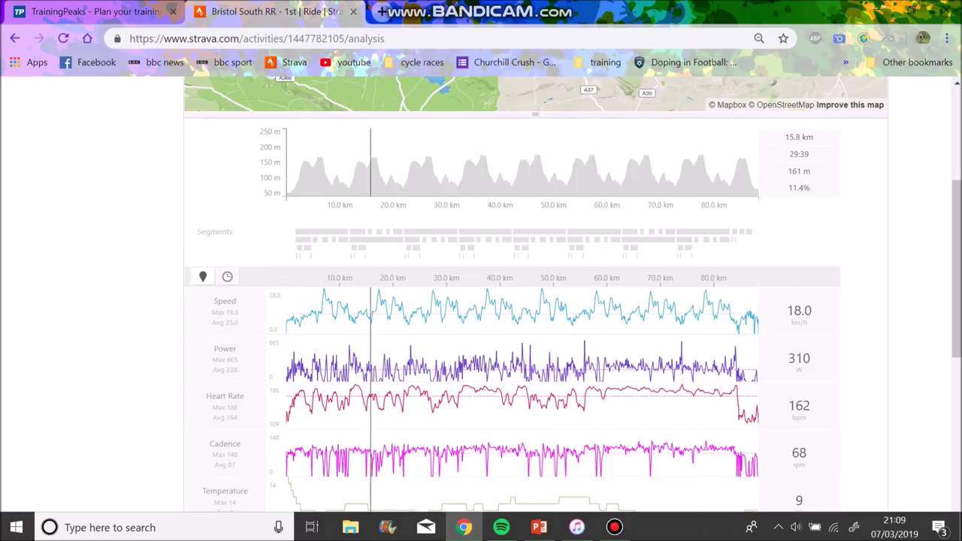
Step: Isolate about 0.9 km just after the second-lap climb, examine it on the graphs and map, and clear the selection
drag(360, 361, 366, 361)
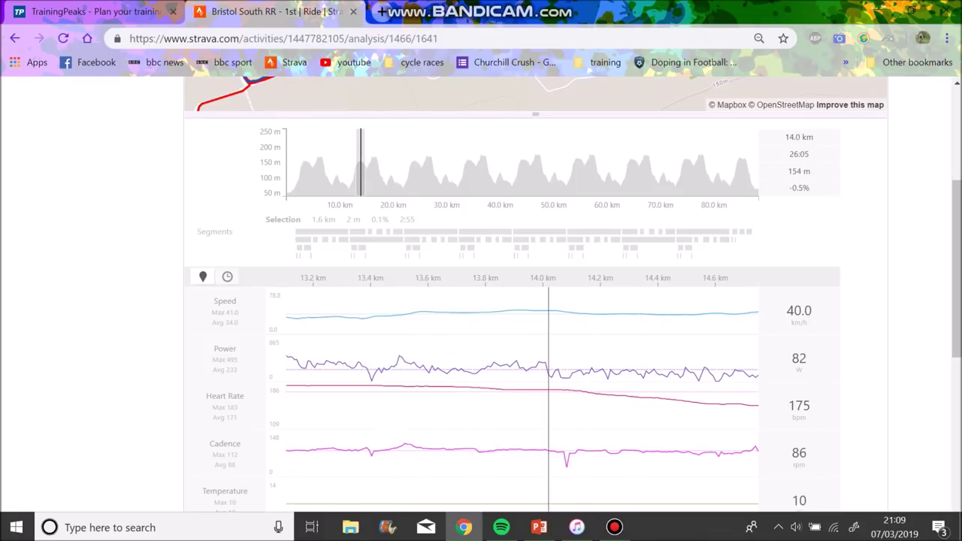
drag(549, 361, 281, 360)
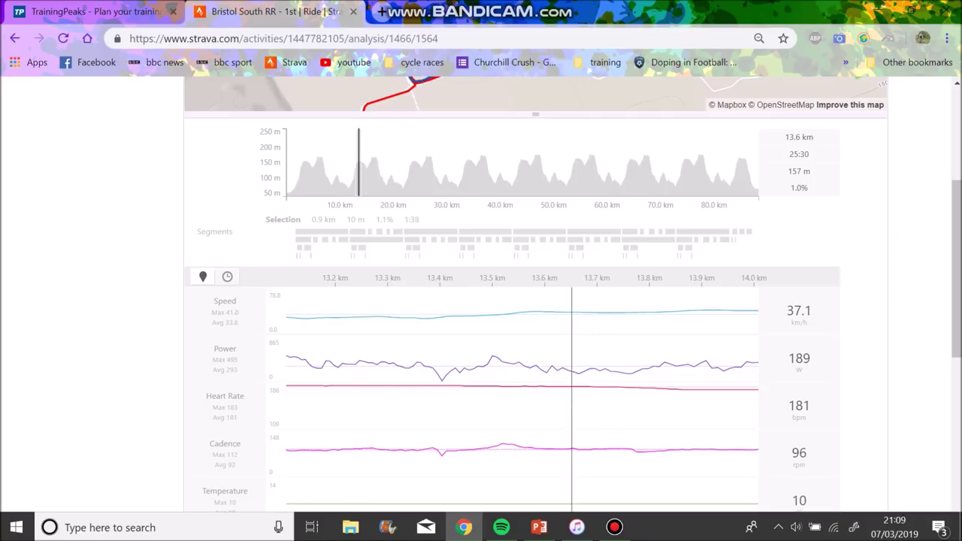
drag(956, 278, 956, 242)
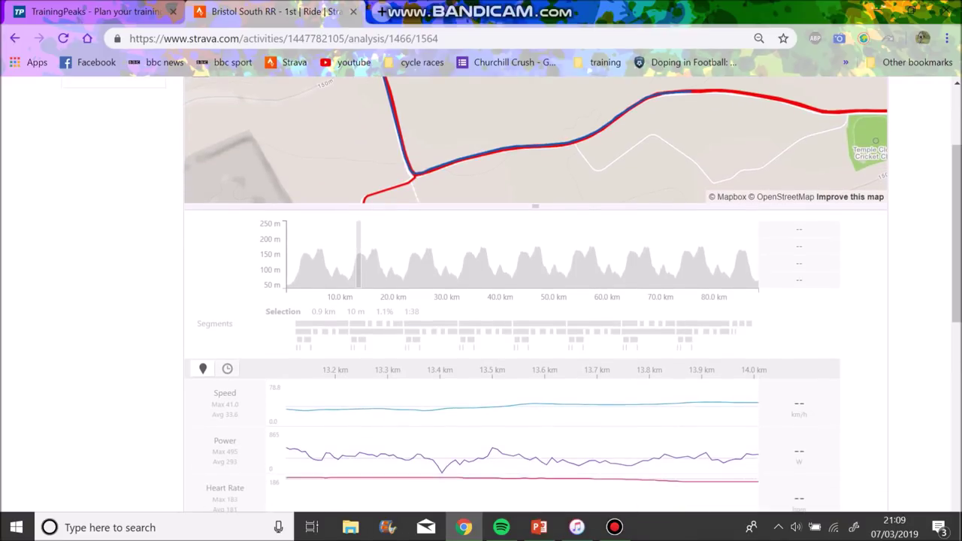
scroll(535, 293, up, 2)
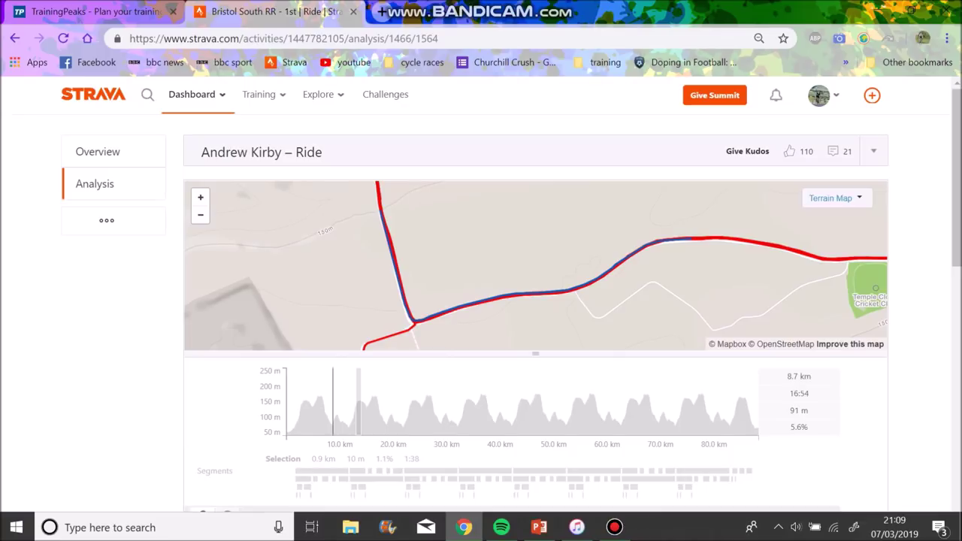
click(344, 402)
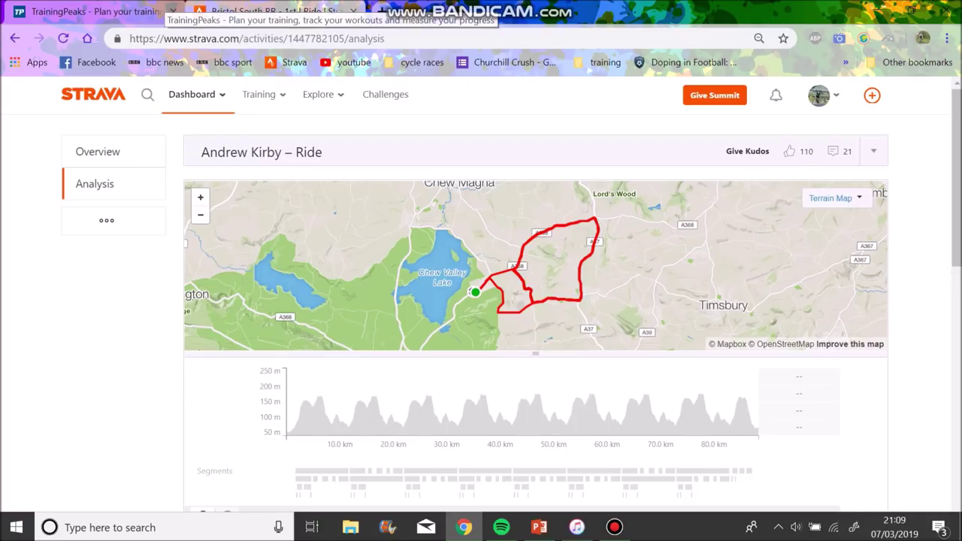
Step: Switch to TrainingPeaks and go back through the training calendar to January 2019
click(159, 10)
scroll(489, 338, up, 10)
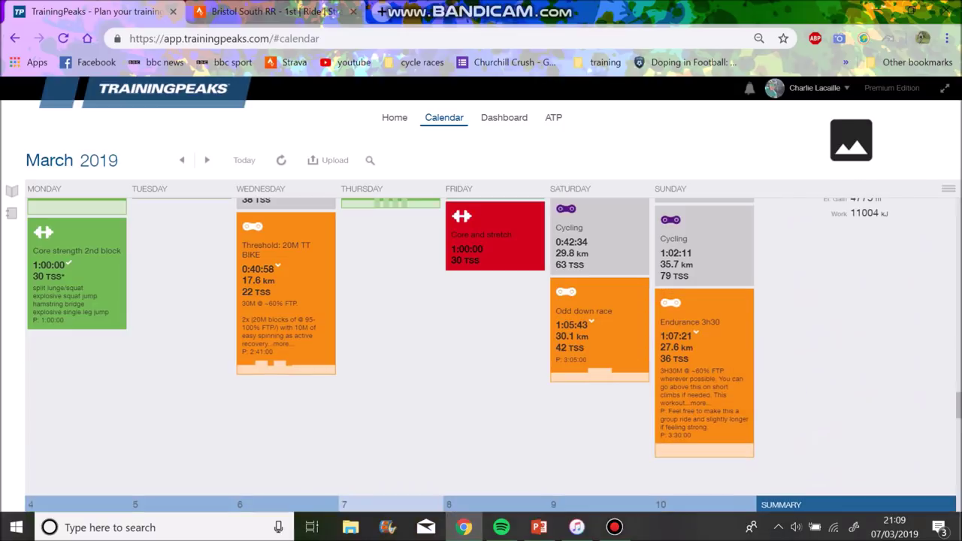
scroll(489, 368, up, 5)
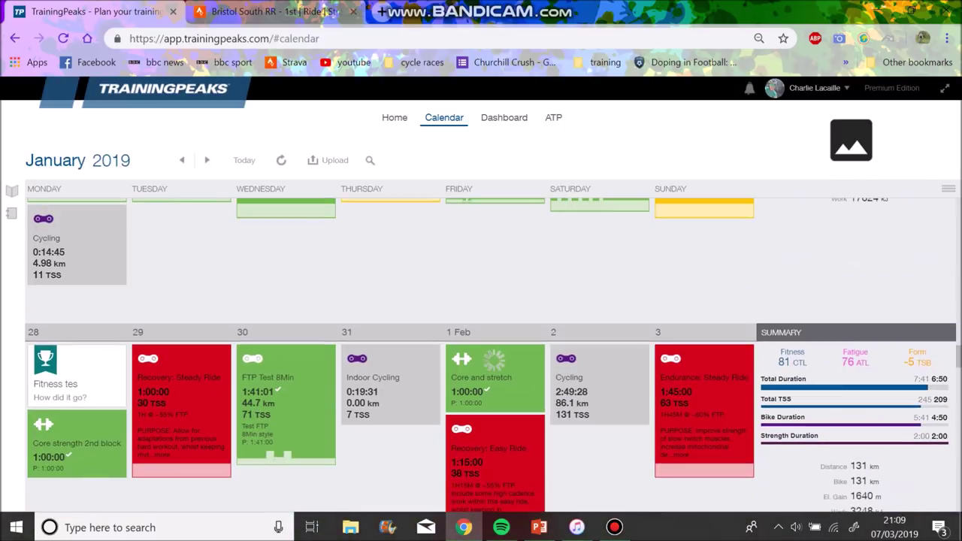
Step: Go back through the January 2019 training weeks to the week beginning 31 December
scroll(488, 353, up, 6)
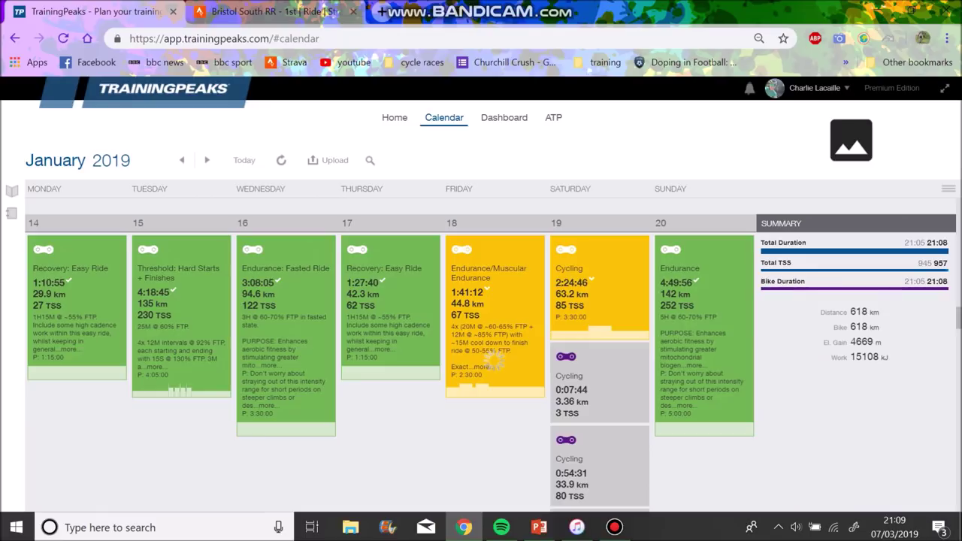
scroll(493, 362, down, 3)
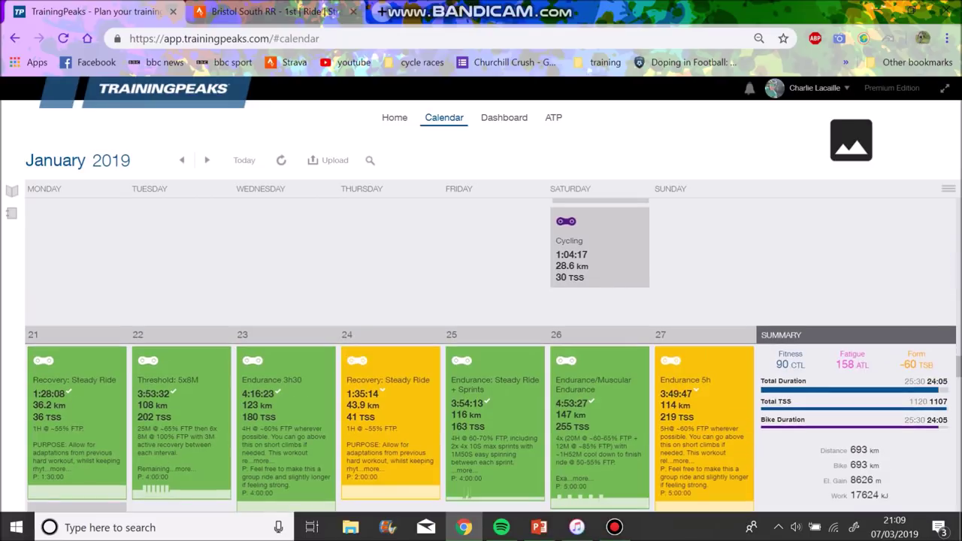
scroll(489, 353, up, 3)
scroll(489, 353, up, 3)
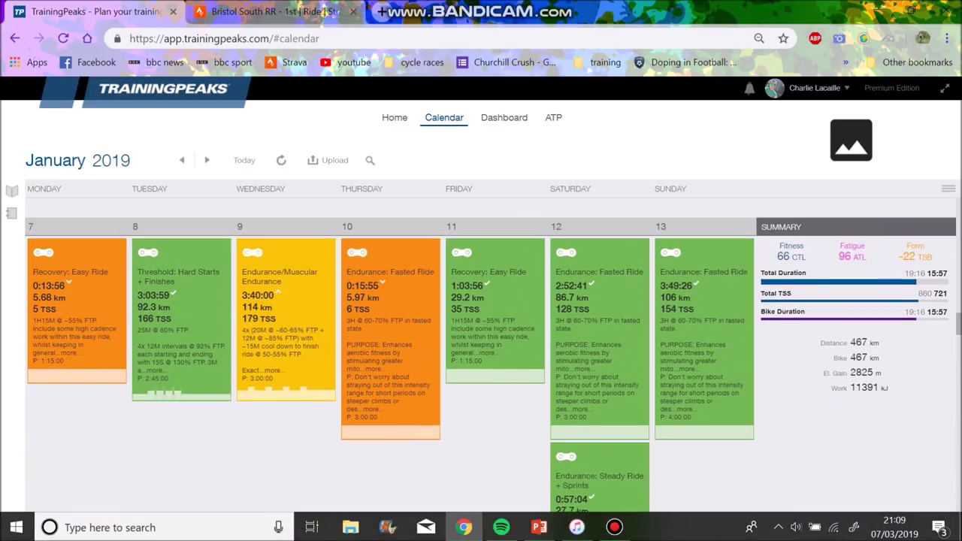
scroll(489, 354, up, 3)
scroll(489, 353, down, 1)
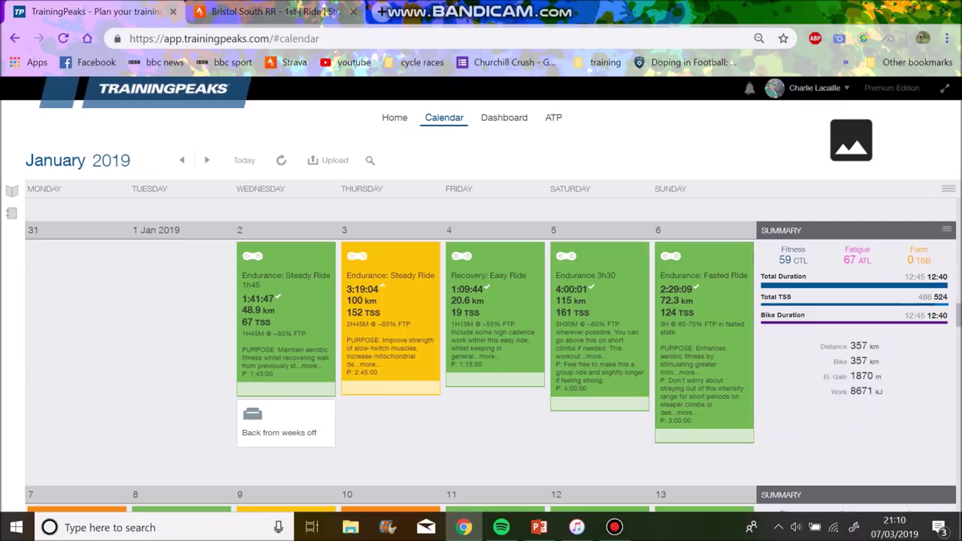
Step: Examine the workouts and summaries of the training weeks beginning 7 and 14 January 2019
scroll(500, 308, down, 4)
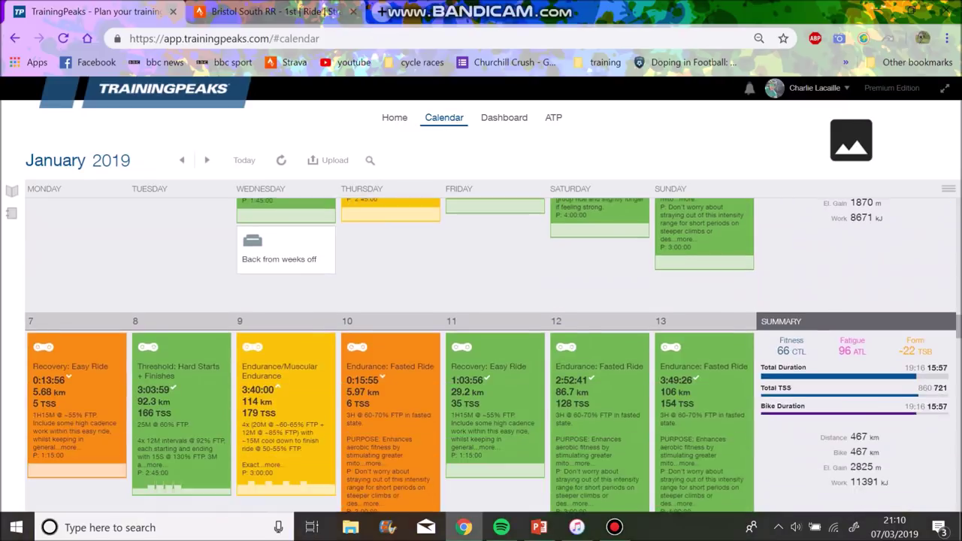
scroll(286, 368, down, 4)
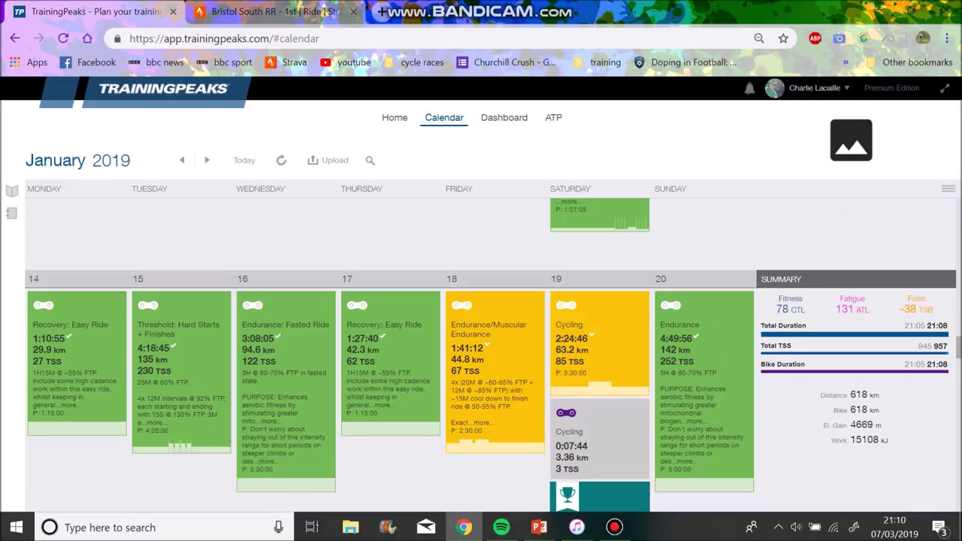
scroll(285, 369, up, 6)
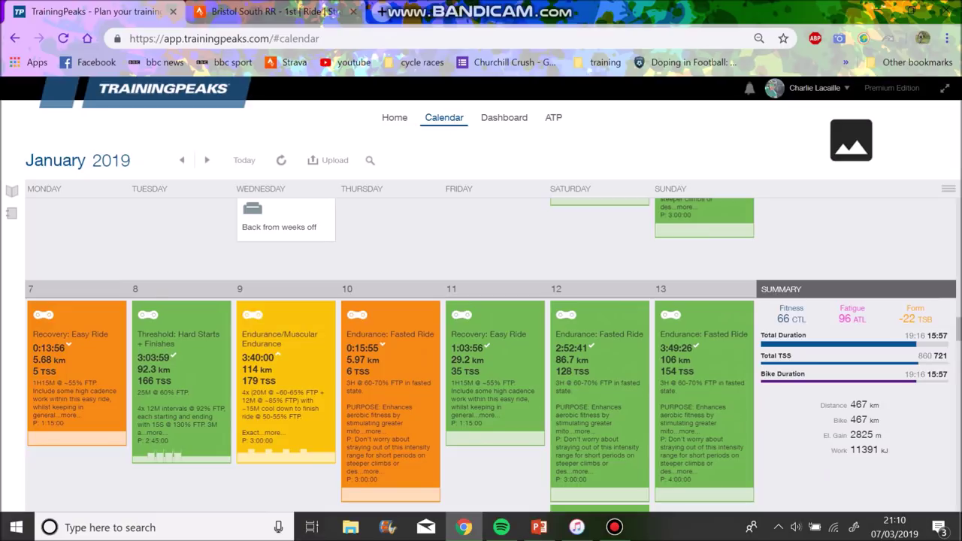
scroll(489, 353, down, 5)
scroll(600, 361, down, 1)
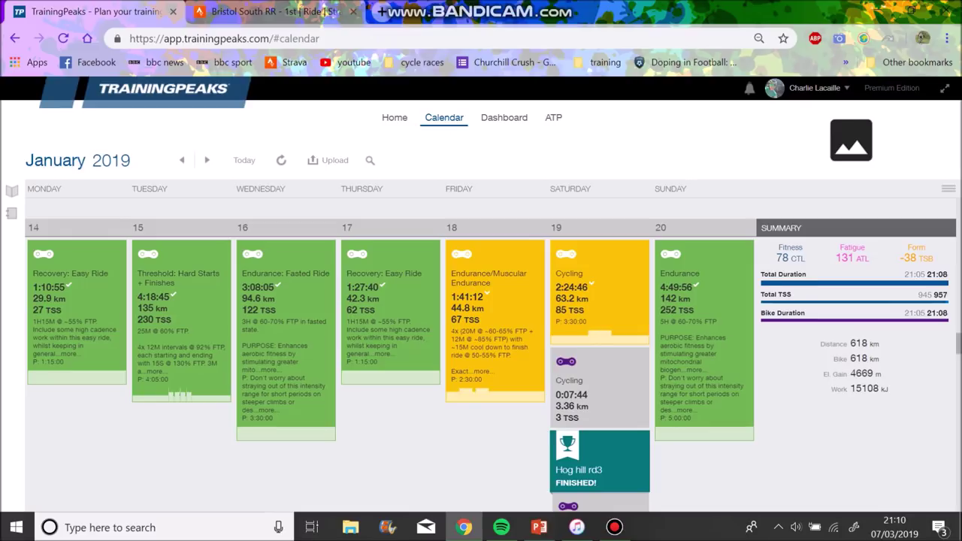
scroll(703, 339, down, 1)
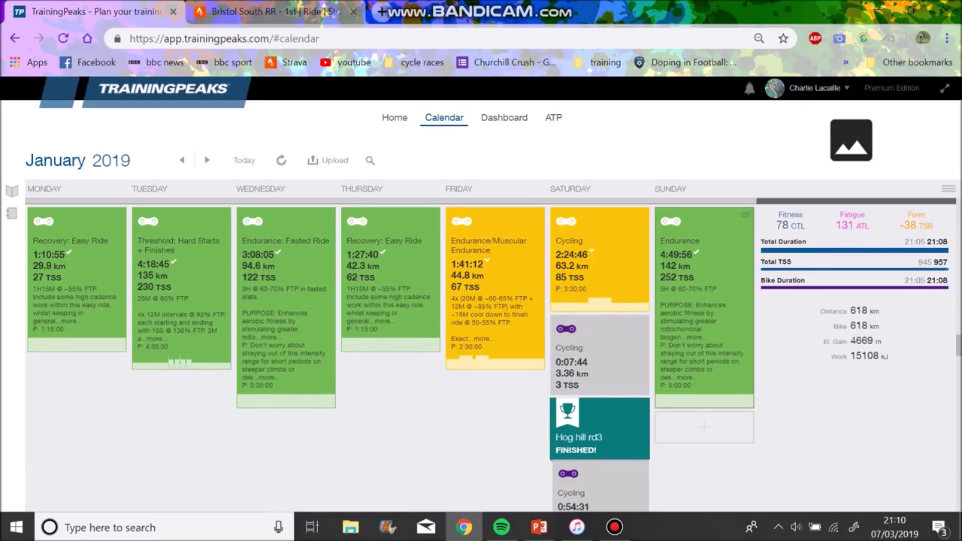
Step: Compare the training week beginning 21 January with the weeks beginning 28 January and 4 February
scroll(704, 338, down, 5)
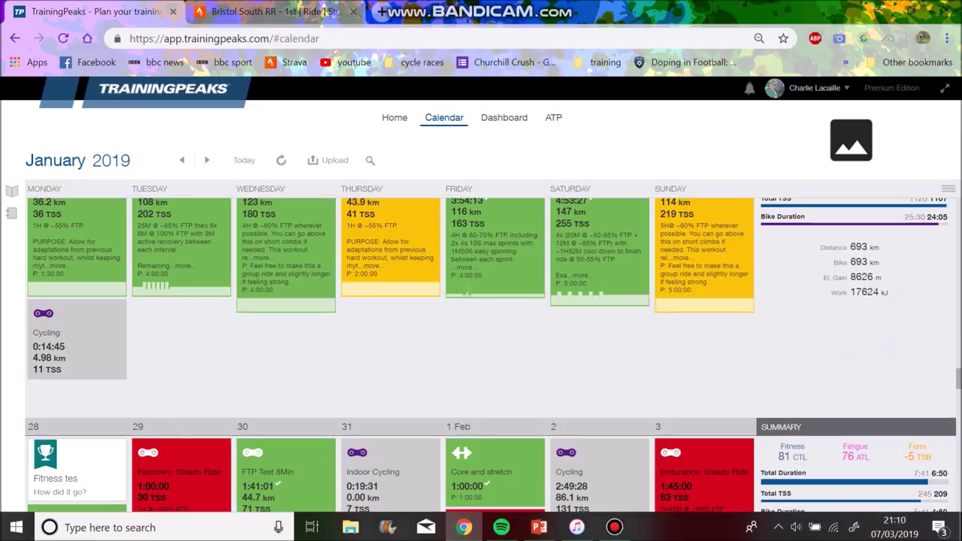
scroll(490, 355, up, 1)
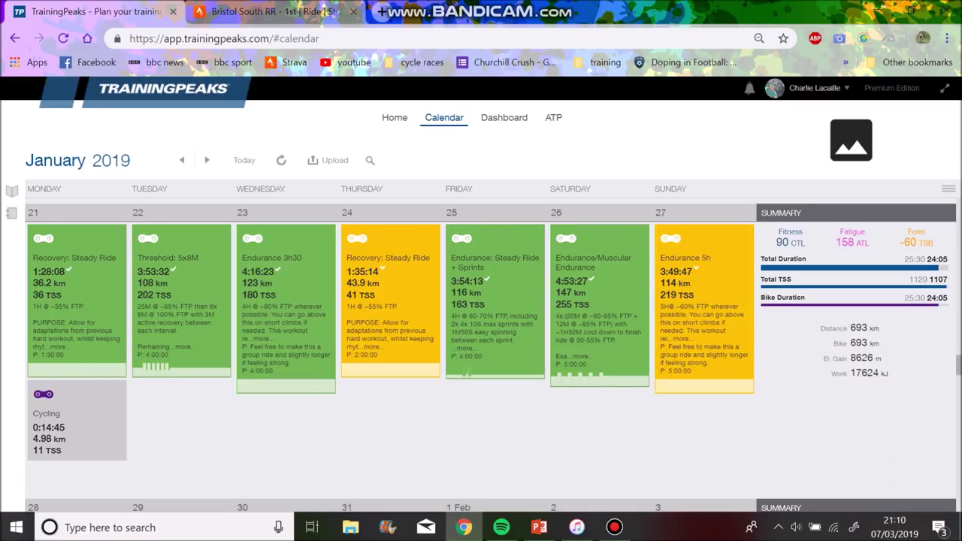
scroll(490, 340, down, 3)
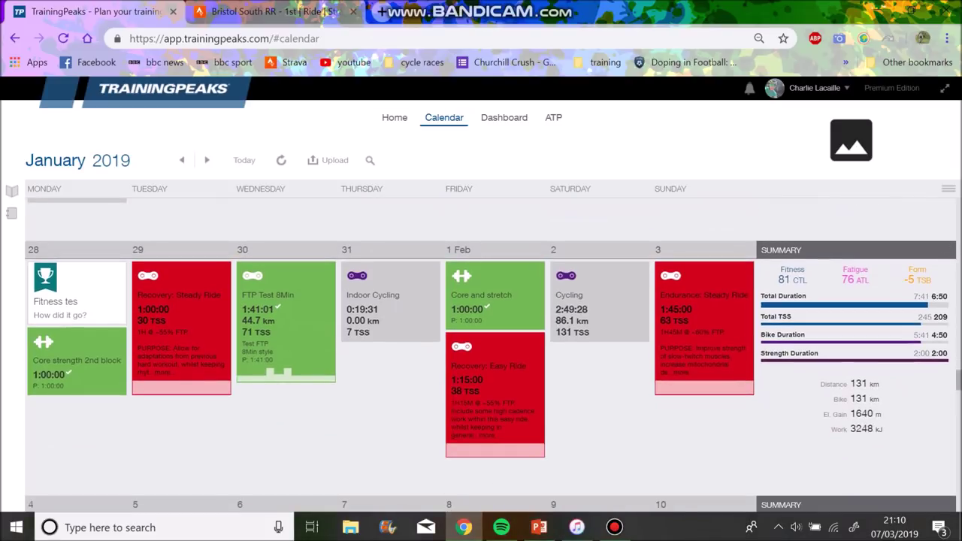
scroll(491, 357, down, 3)
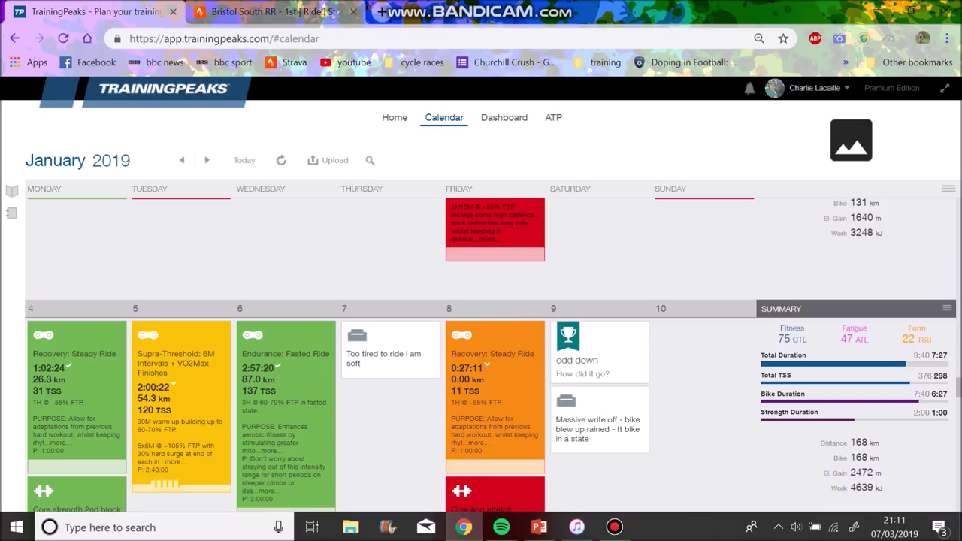
scroll(490, 353, up, 6)
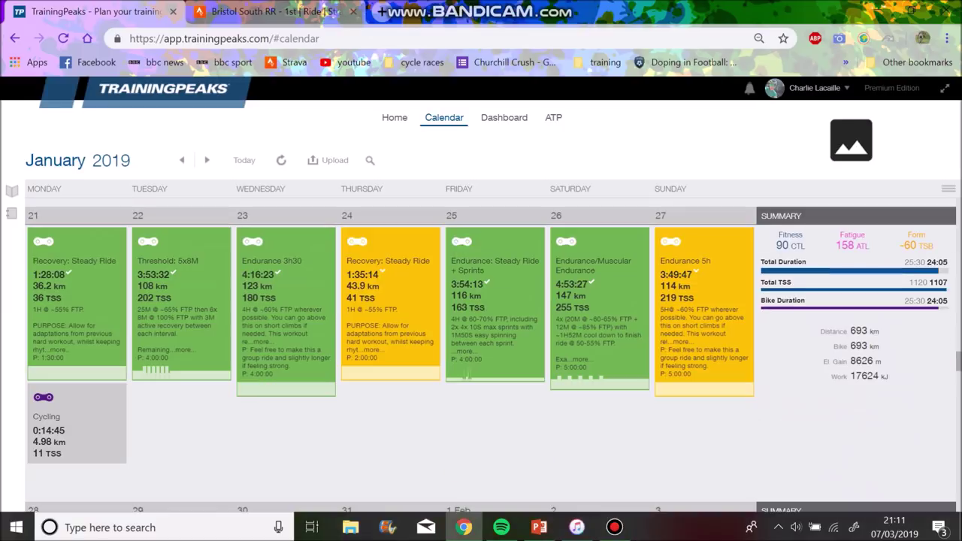
Step: Go forward to the week beginning 11 February and open the Supra-Threshold: 6M Intervals + VO2Max Finishes workout of 14 February
scroll(490, 353, down, 8)
scroll(481, 353, down, 4)
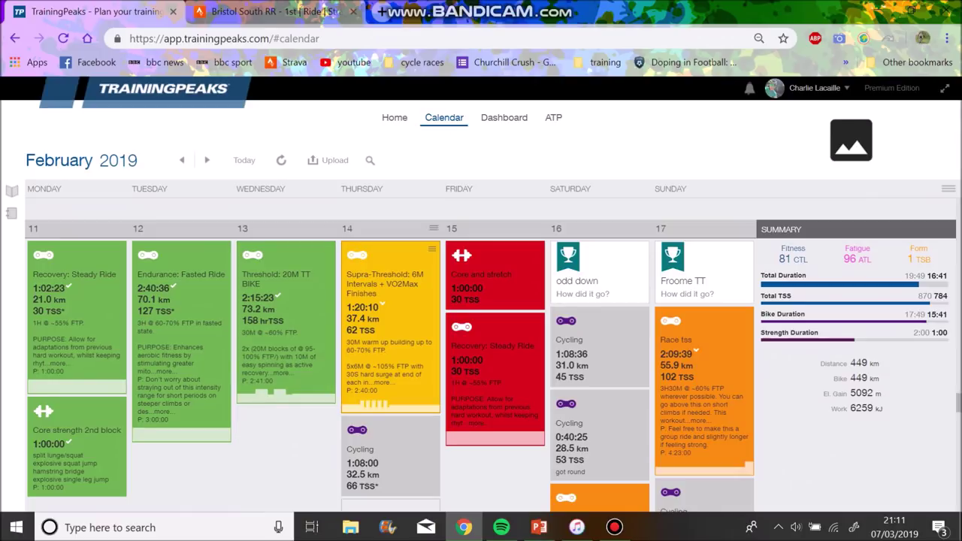
click(376, 286)
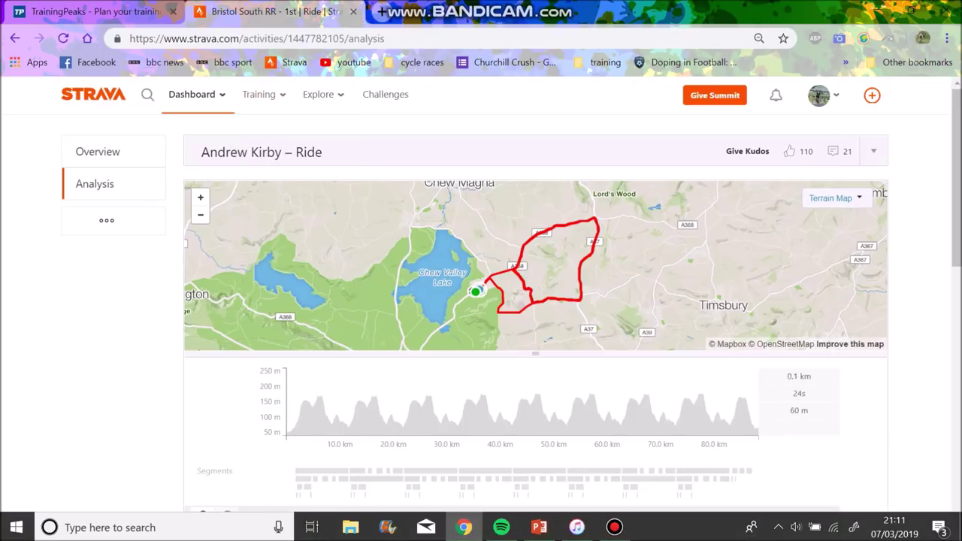
Step: In the Strava race analysis, select about 3.0 km over the second-lap climb and narrow the selection to its first 2.0 km on the graphs
drag(348, 398, 367, 397)
right_click(367, 396)
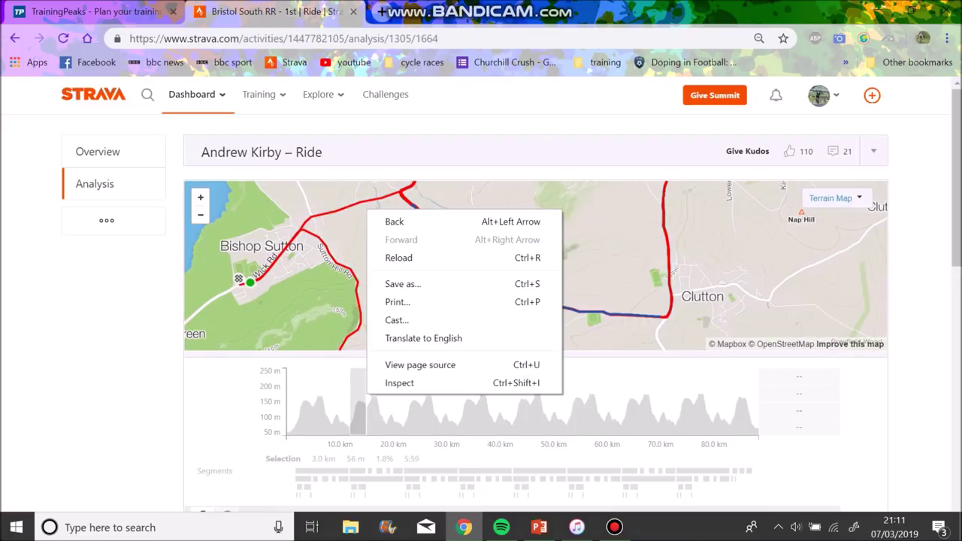
click(955, 259)
right_click(956, 276)
click(956, 263)
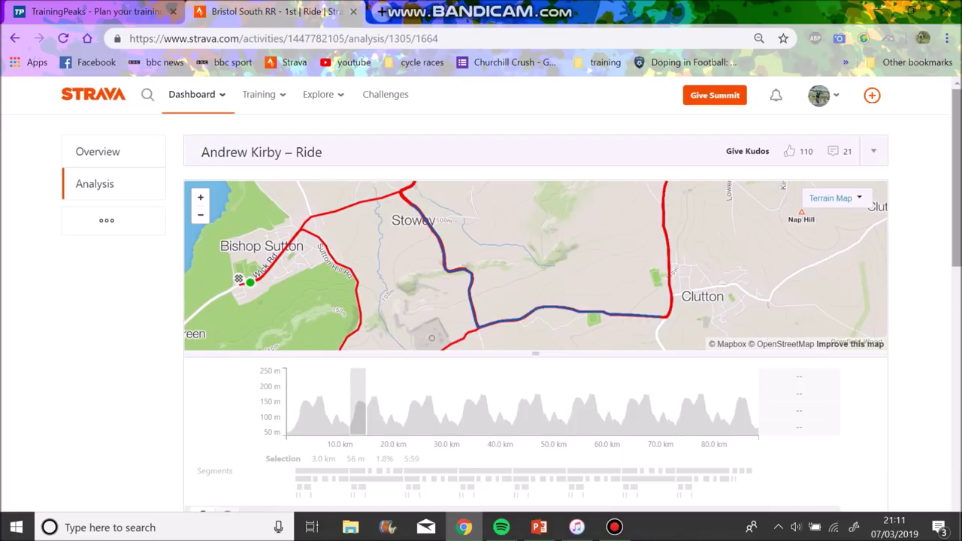
right_click(956, 306)
key(Escape)
right_click(768, 242)
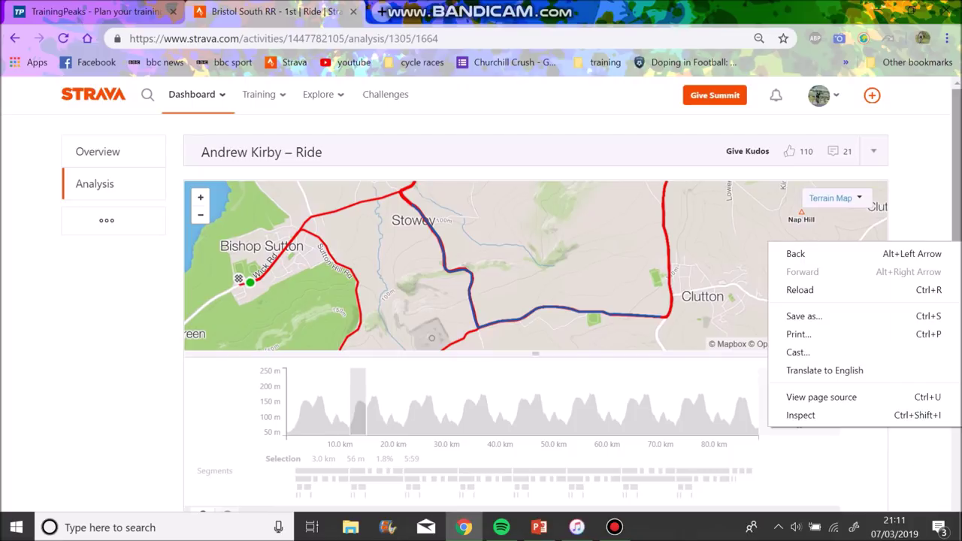
scroll(511, 301, down, 5)
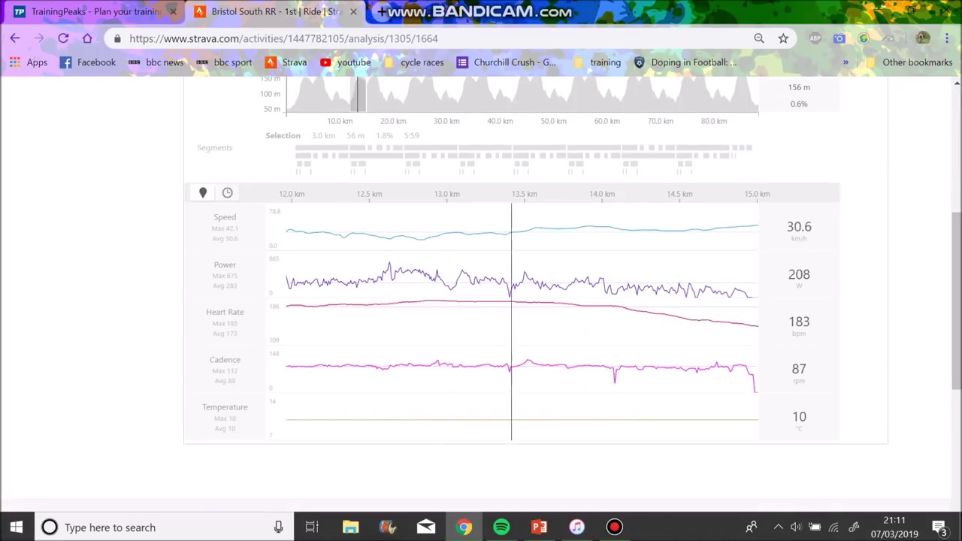
drag(605, 316, 286, 315)
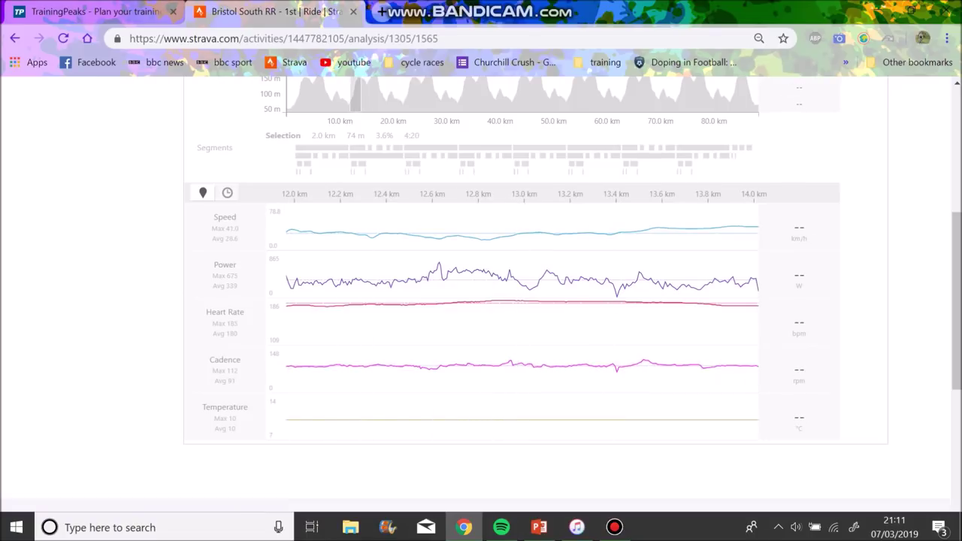
Step: Switch back to TrainingPeaks, examine the planned intervals of the 14 February Supra-Threshold workout, and close it
click(120, 11)
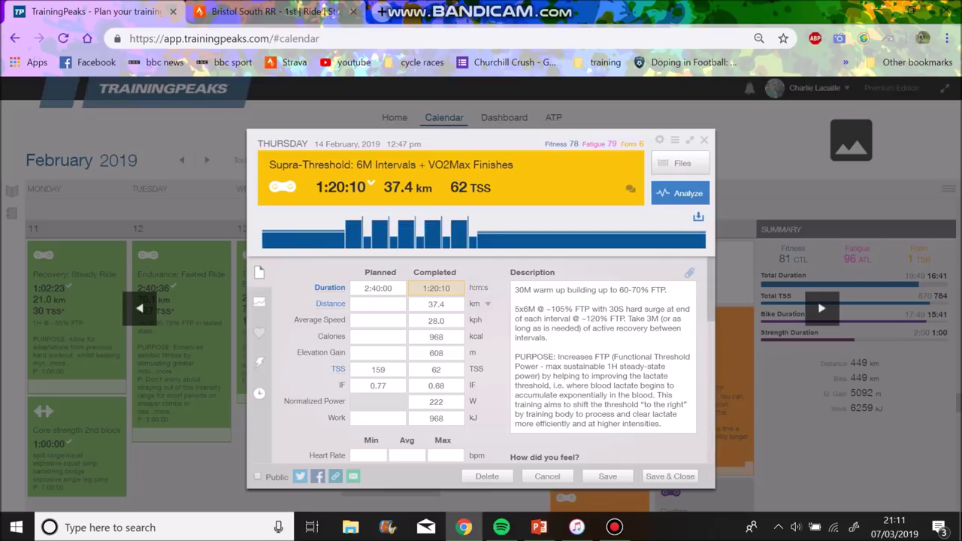
mouse_move(422, 217)
click(705, 140)
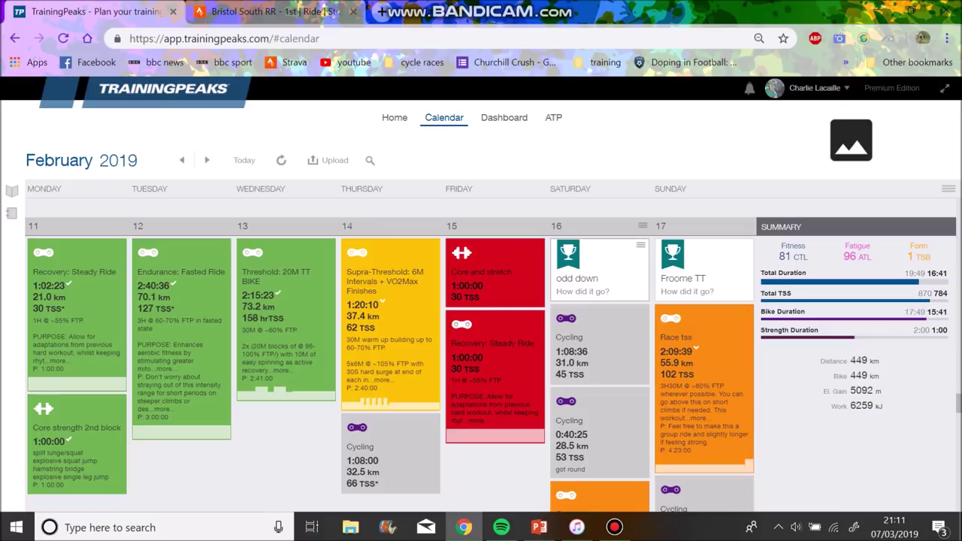
Step: Look over the rest of the week beginning 11 February and open the map and graph of the 28.5 km ride on 16 February
scroll(481, 353, down, 2)
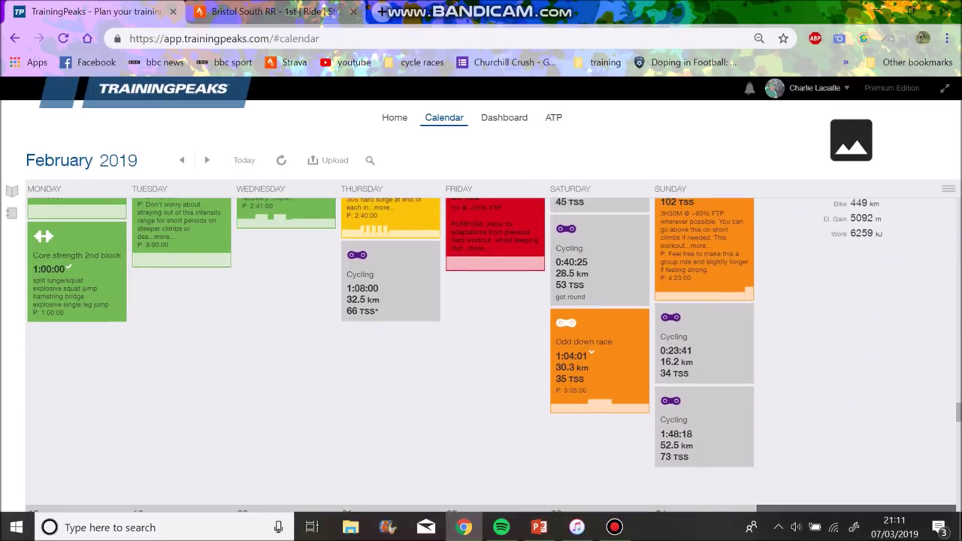
scroll(481, 353, down, 1)
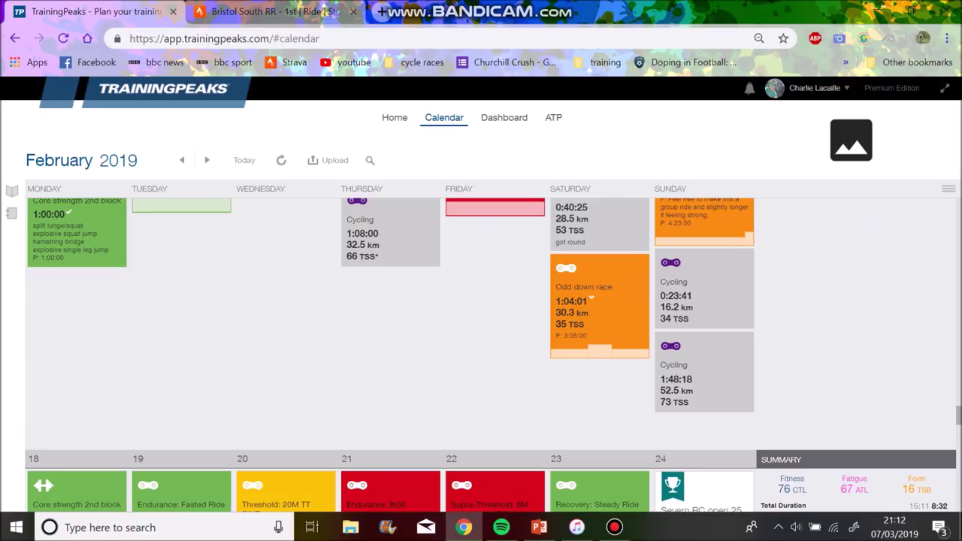
scroll(481, 353, up, 3)
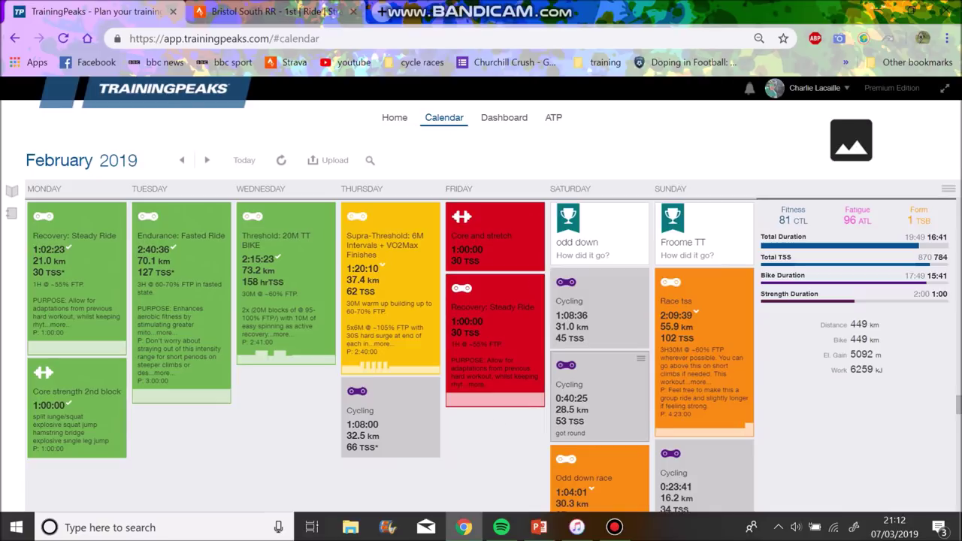
click(599, 399)
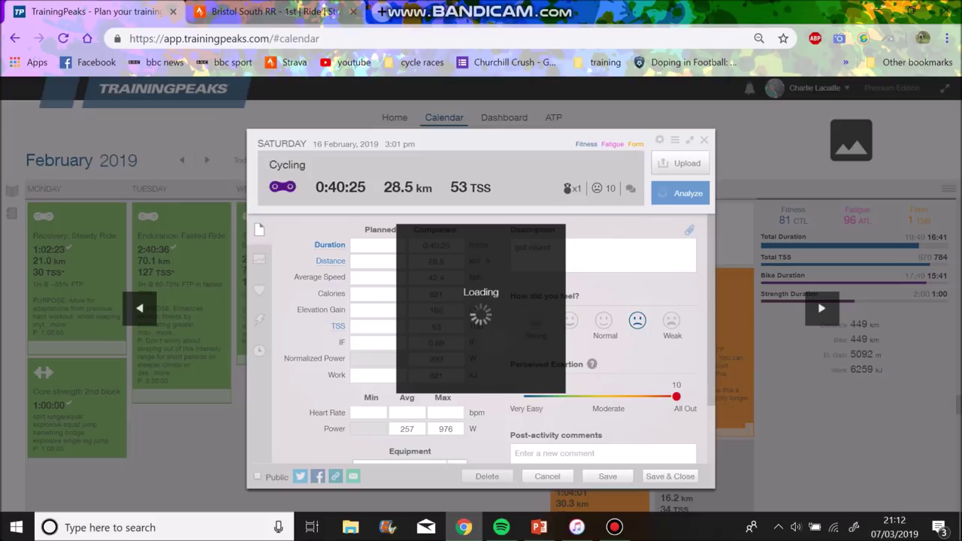
click(259, 258)
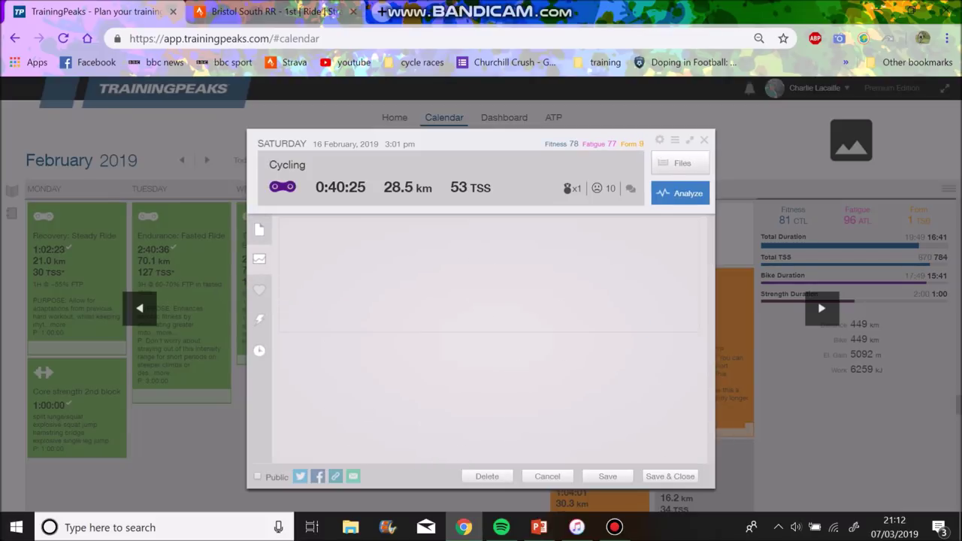
mouse_move(470, 416)
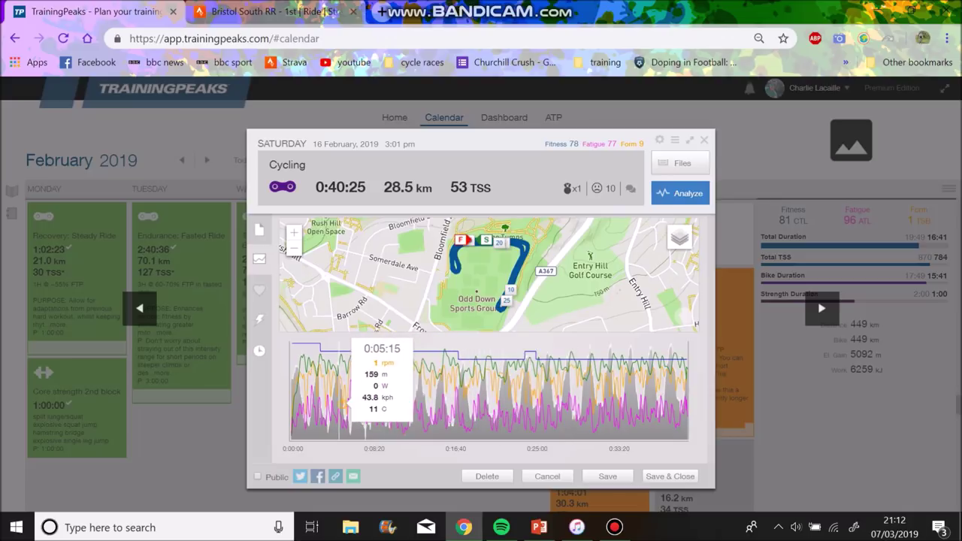
Step: Open the 16 February ride's detailed analysis, examine the statistics of a selection of about 0.85 km near six minutes in, and clear the selection
click(677, 194)
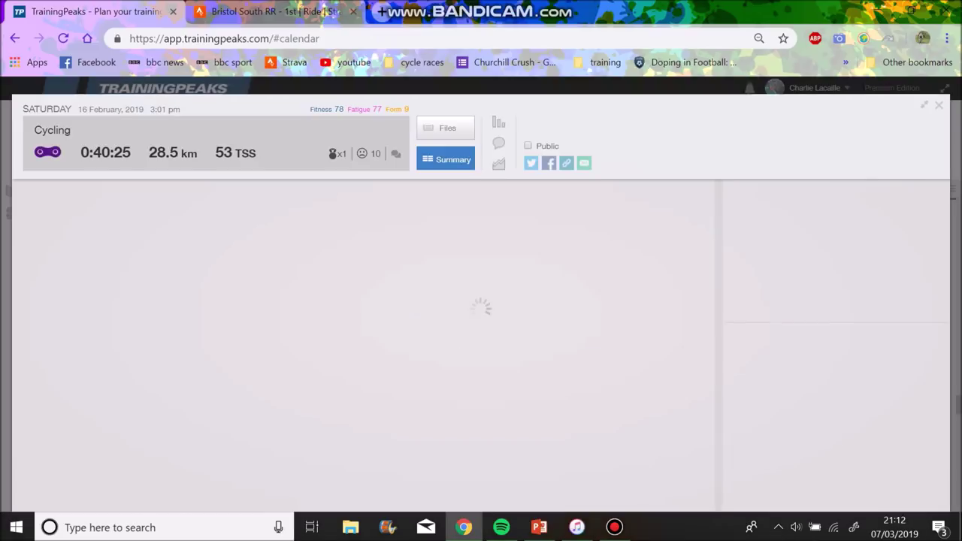
scroll(376, 338, down, 1)
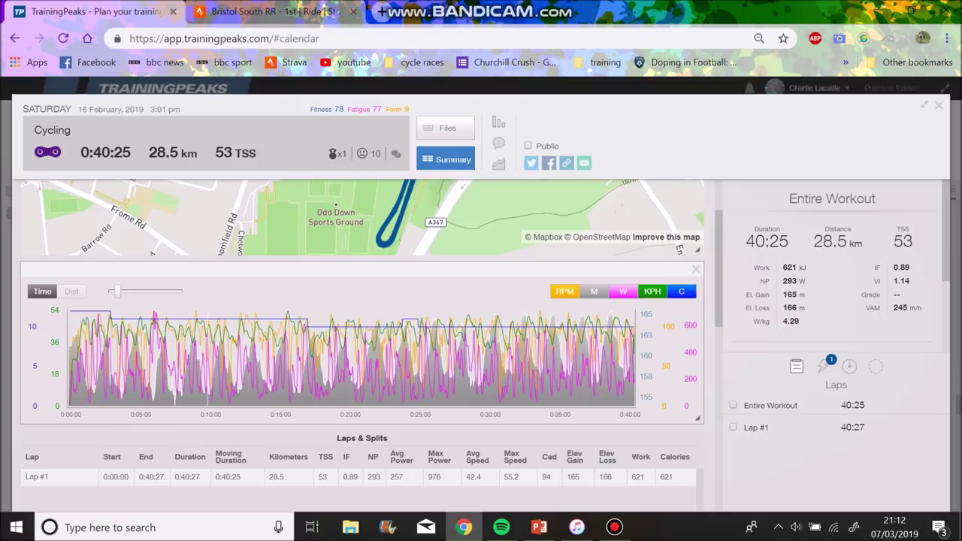
drag(148, 391, 166, 391)
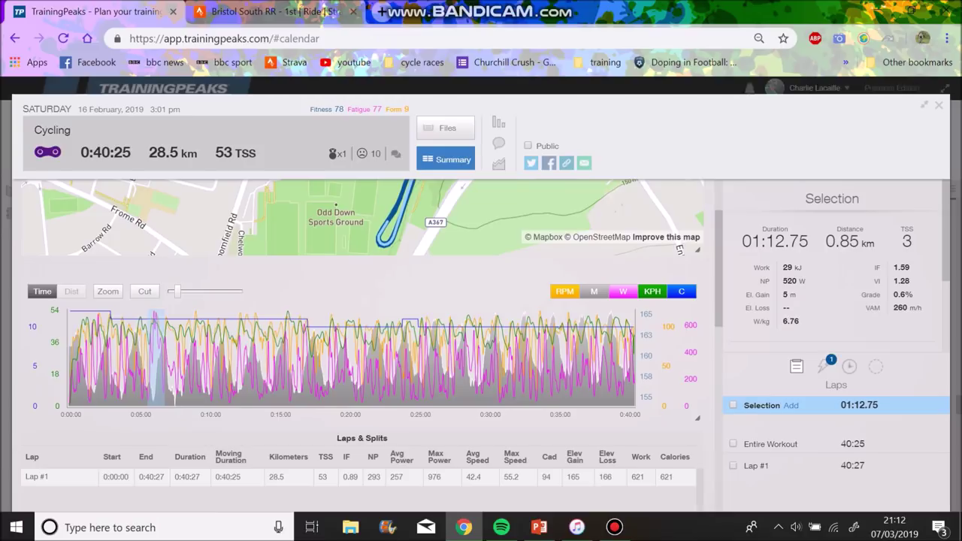
scroll(831, 263, down, 3)
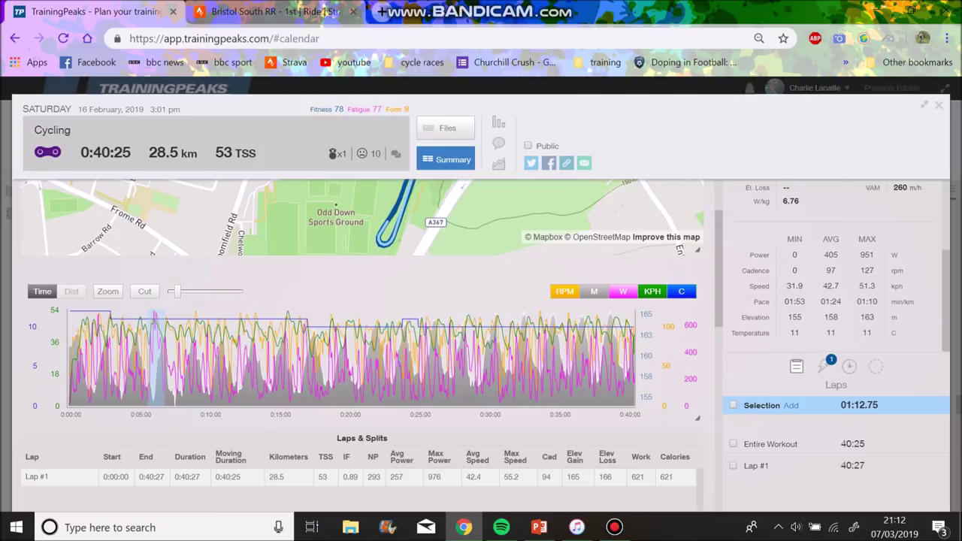
scroll(832, 263, up, 3)
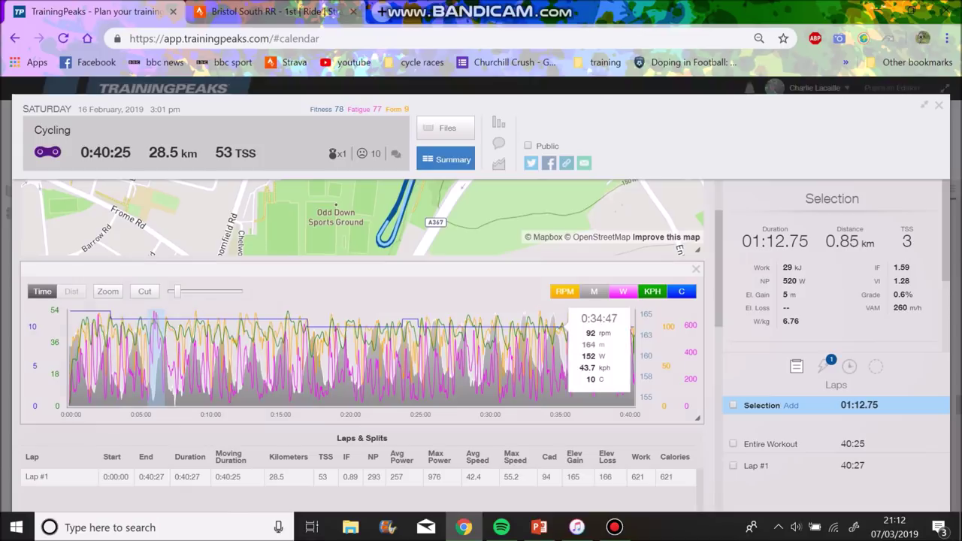
click(307, 359)
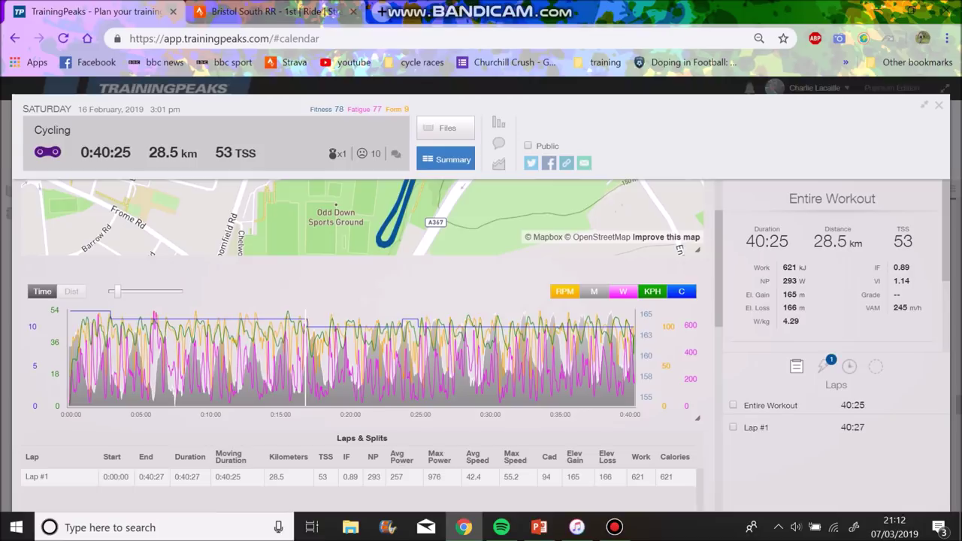
Step: Close the 16 February ride's analysis and look over the calendar week beginning 18 February
click(939, 105)
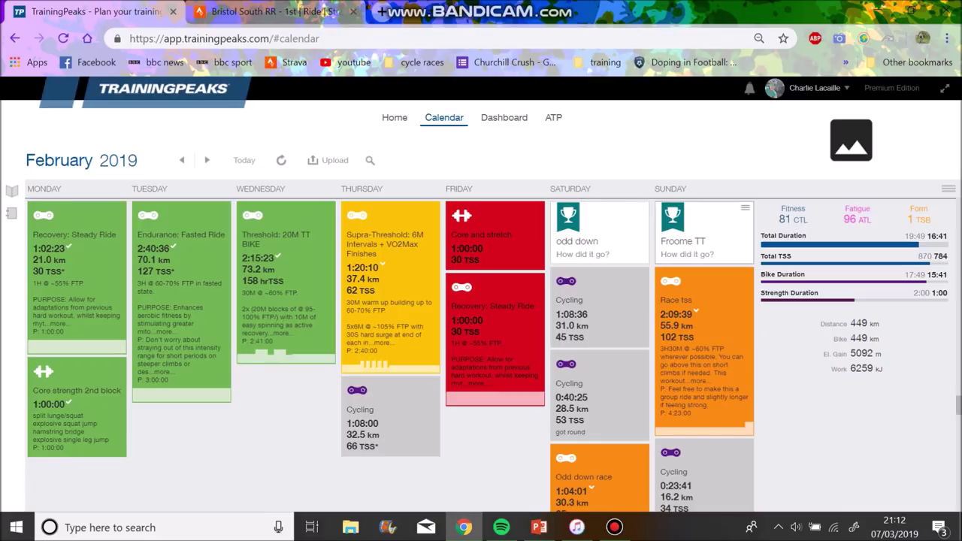
scroll(489, 338, down, 5)
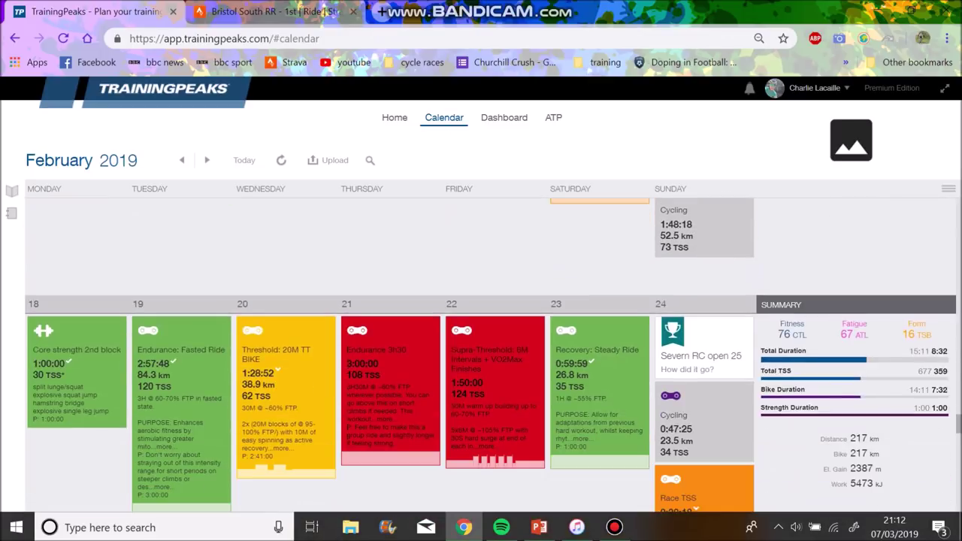
scroll(489, 353, down, 1)
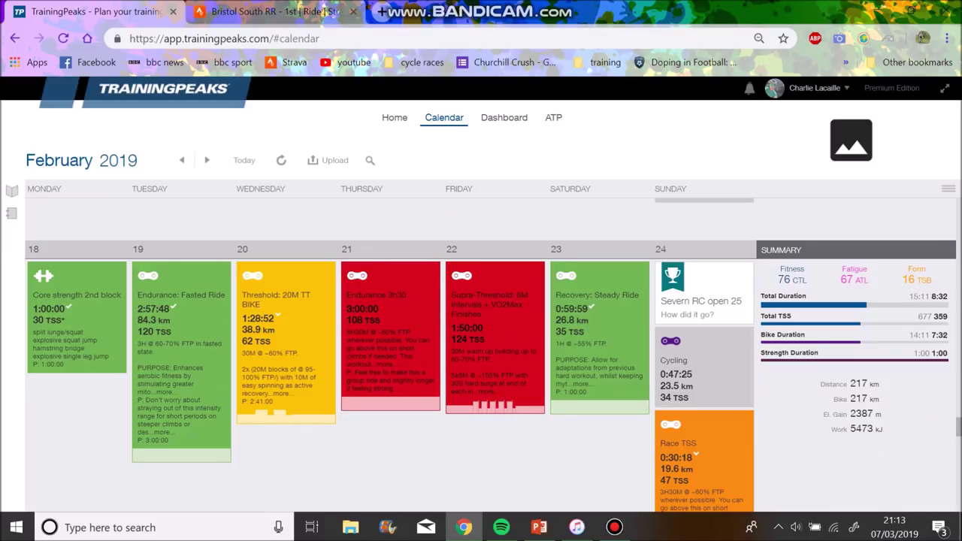
scroll(707, 316, down, 2)
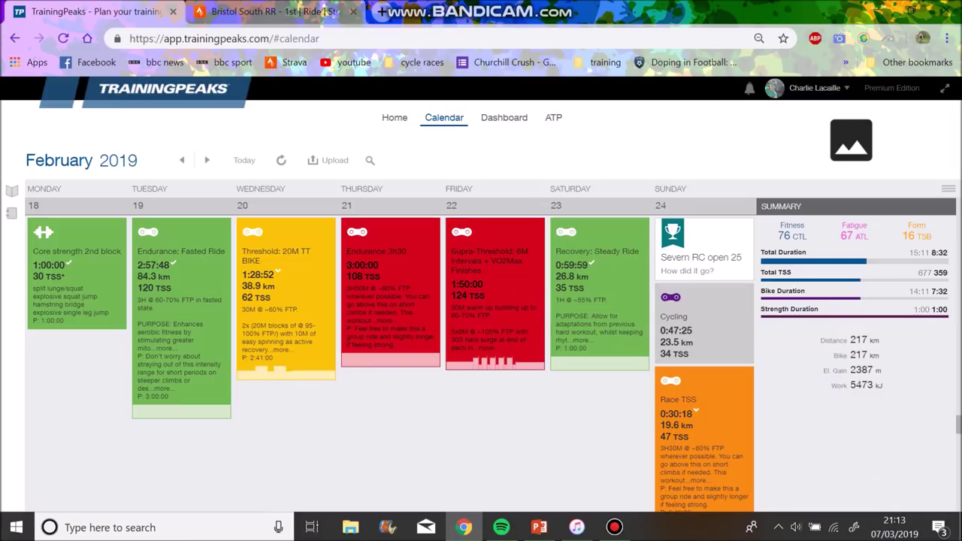
Step: Open the 28 February Supra-Threshold: 30S/30S workout in the following week, examine its planned intervals and description, and close it
scroll(488, 353, down, 4)
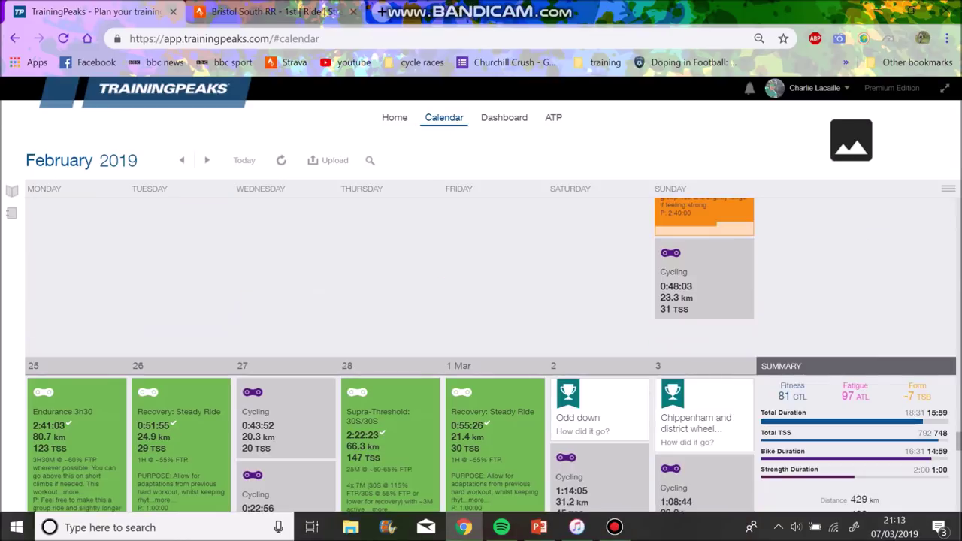
scroll(391, 420, down, 1)
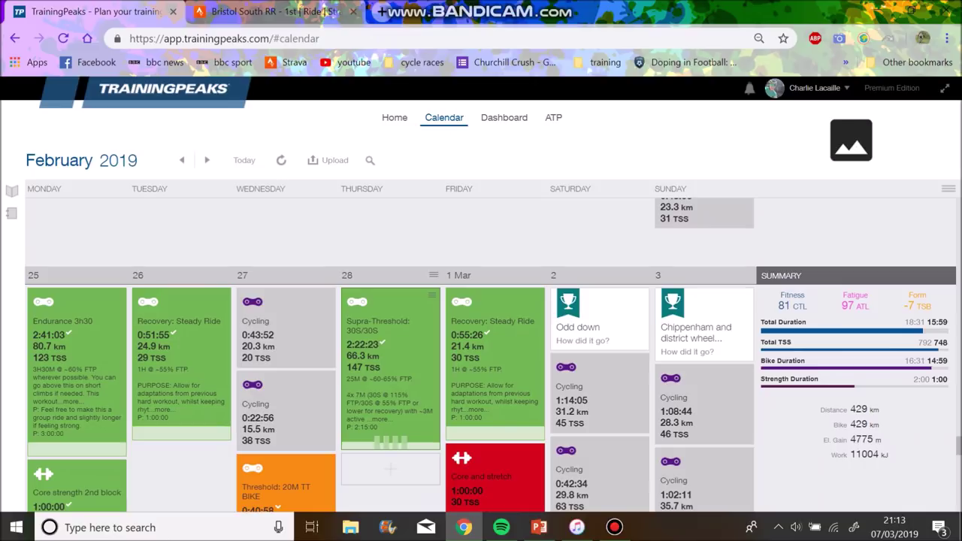
click(391, 368)
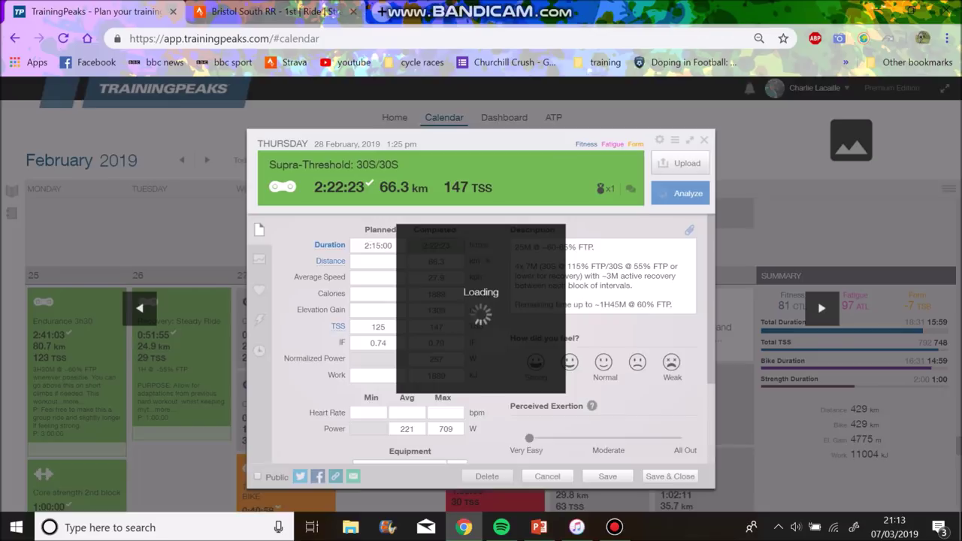
mouse_move(423, 227)
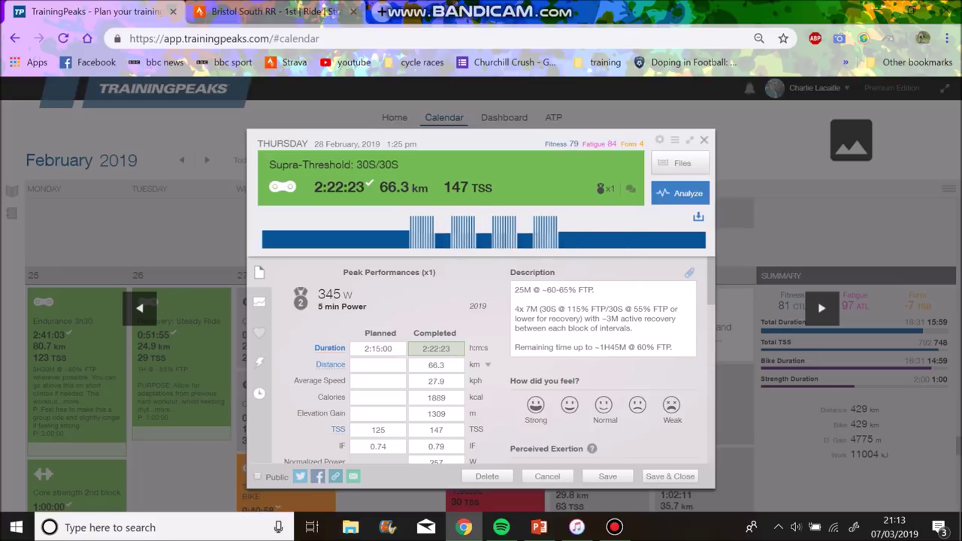
click(704, 141)
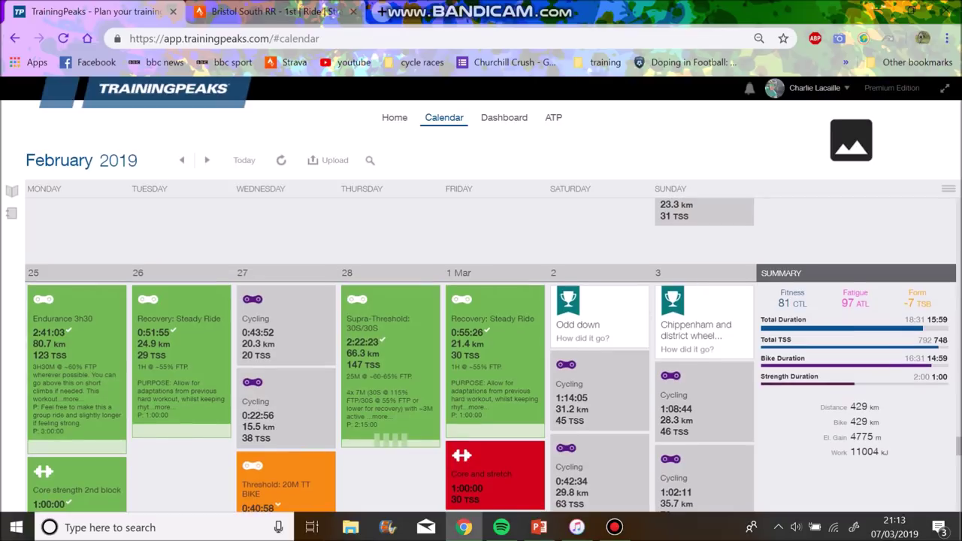
Step: Open the 29.8 km ride on Saturday 2 March, examine its summary and peak performance, and close it
scroll(391, 297, down, 3)
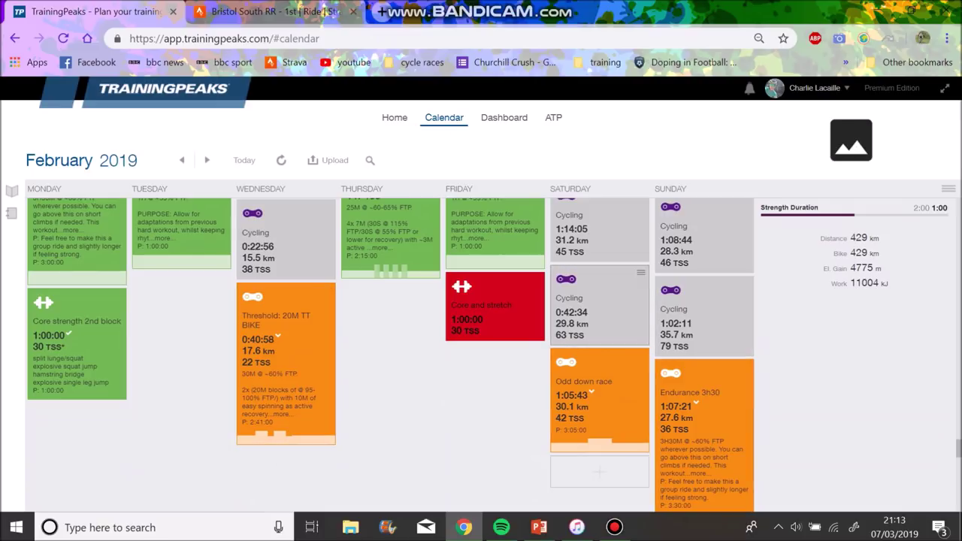
click(599, 308)
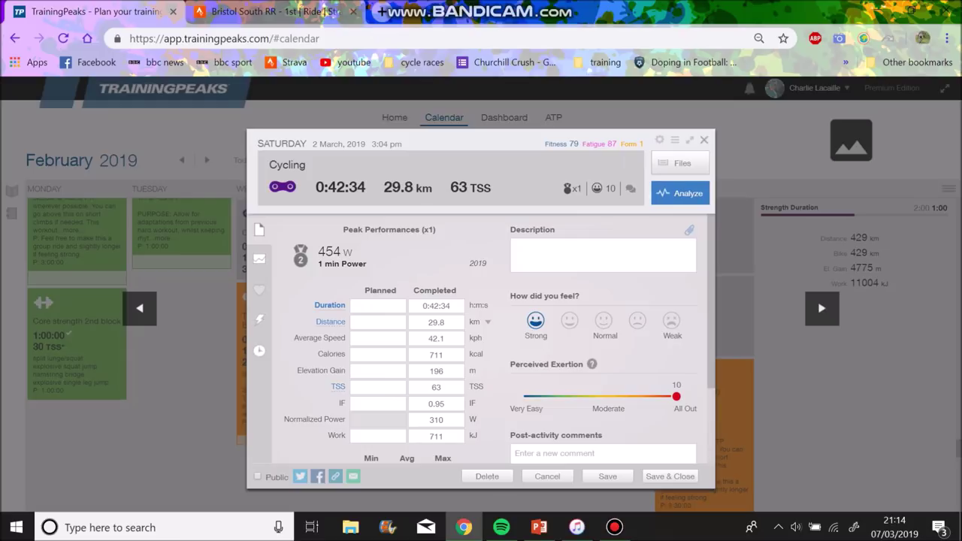
click(704, 140)
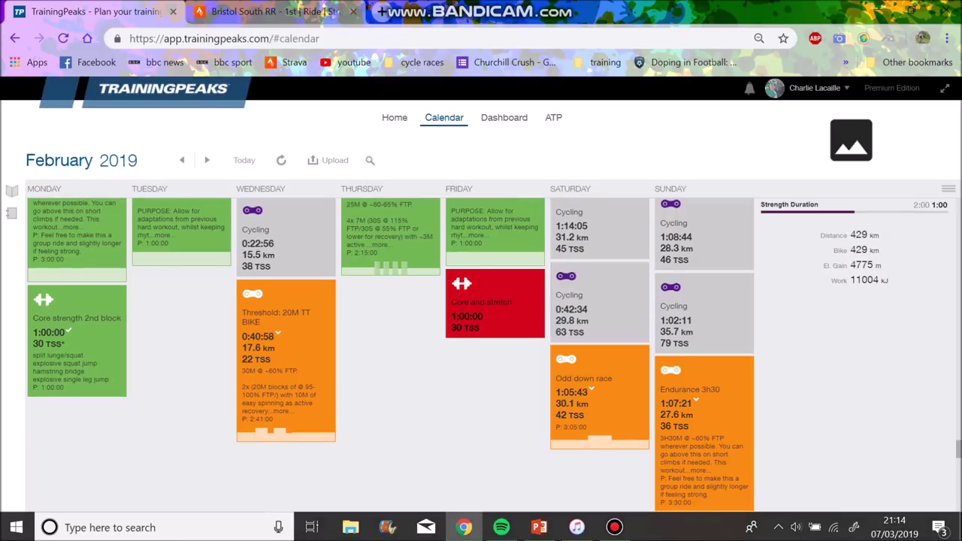
Step: Open the detailed analysis of the 6 March VO2Max: 3M Intervals workout and bring its power graph and laps table into view
scroll(480, 353, down, 3)
scroll(481, 353, down, 2)
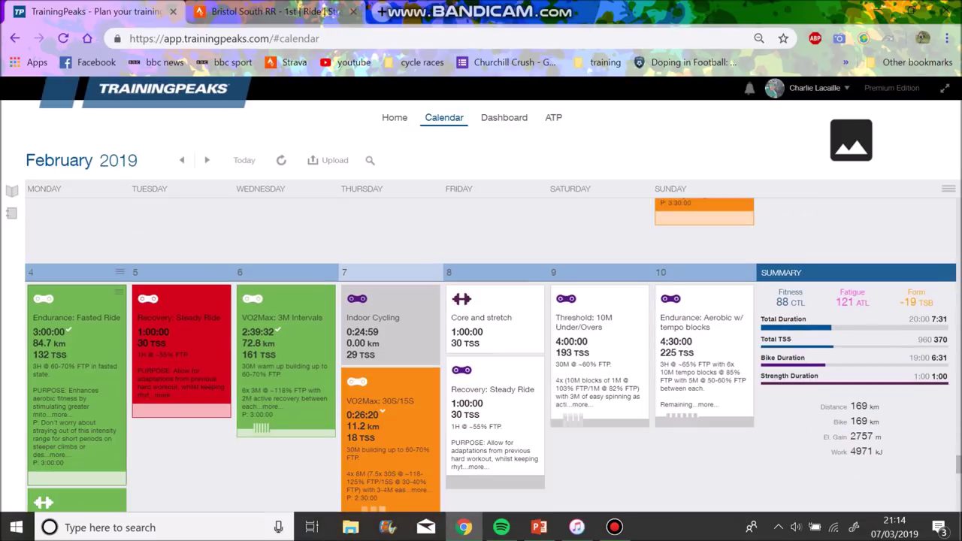
click(286, 353)
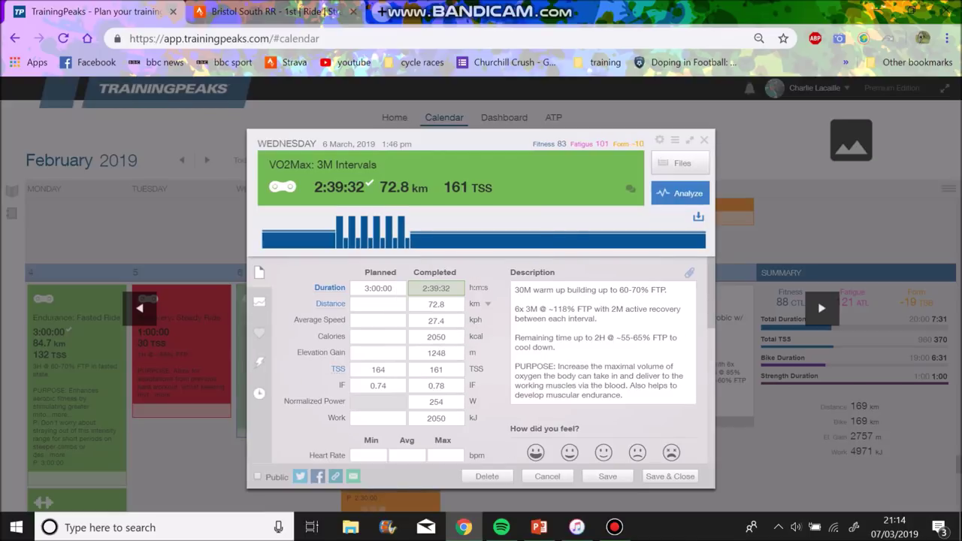
click(680, 193)
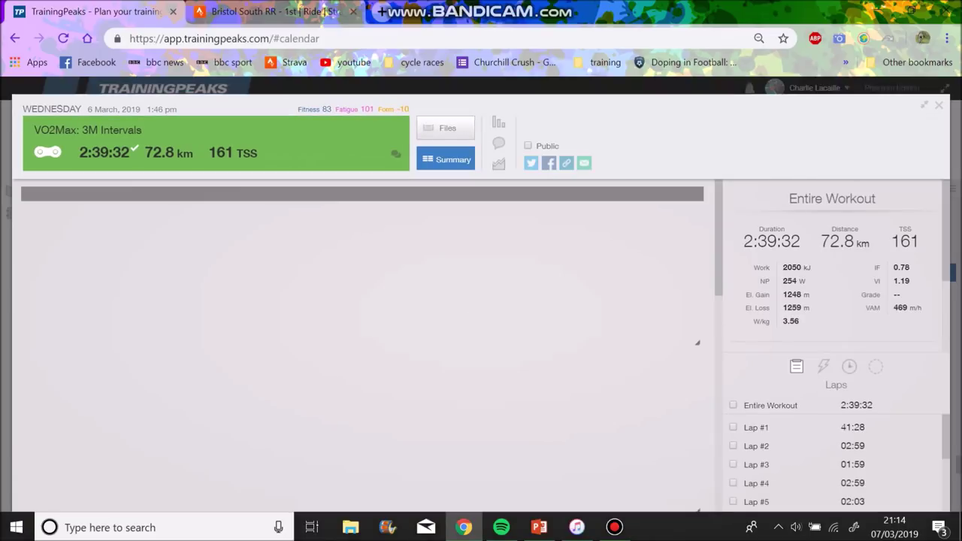
scroll(362, 345, down, 2)
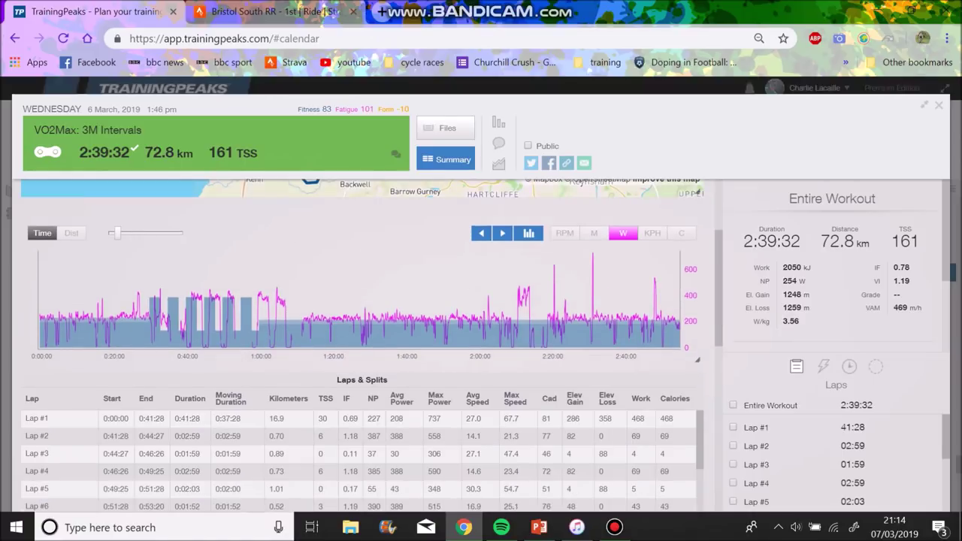
Step: Select Lap #2 of the 6 March workout and examine its power and climbing statistics
scroll(834, 451, down, 1)
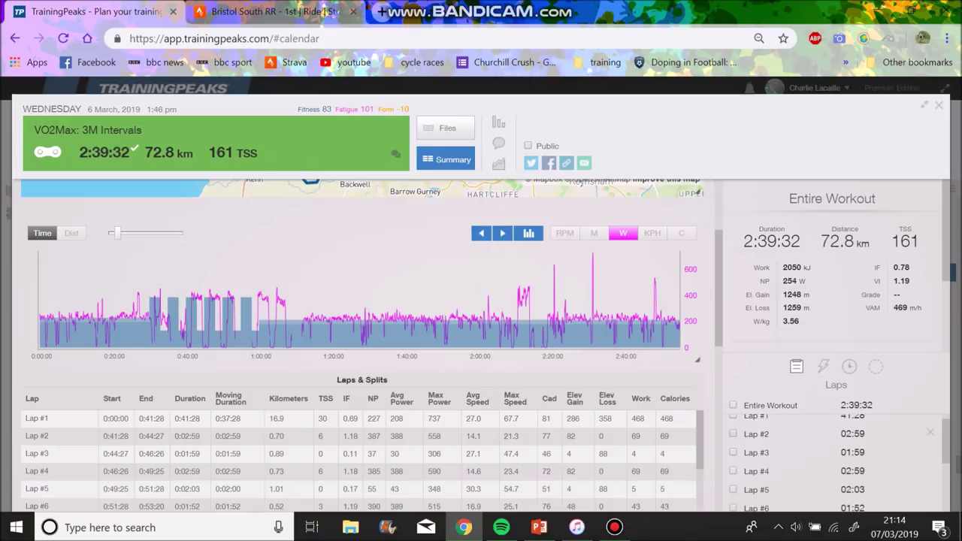
click(734, 434)
drag(946, 239, 946, 293)
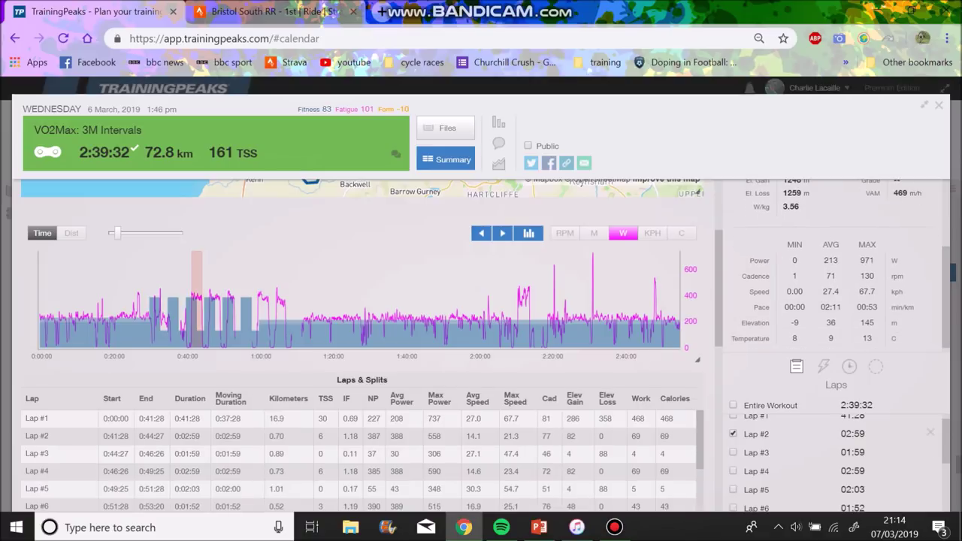
click(733, 434)
click(756, 433)
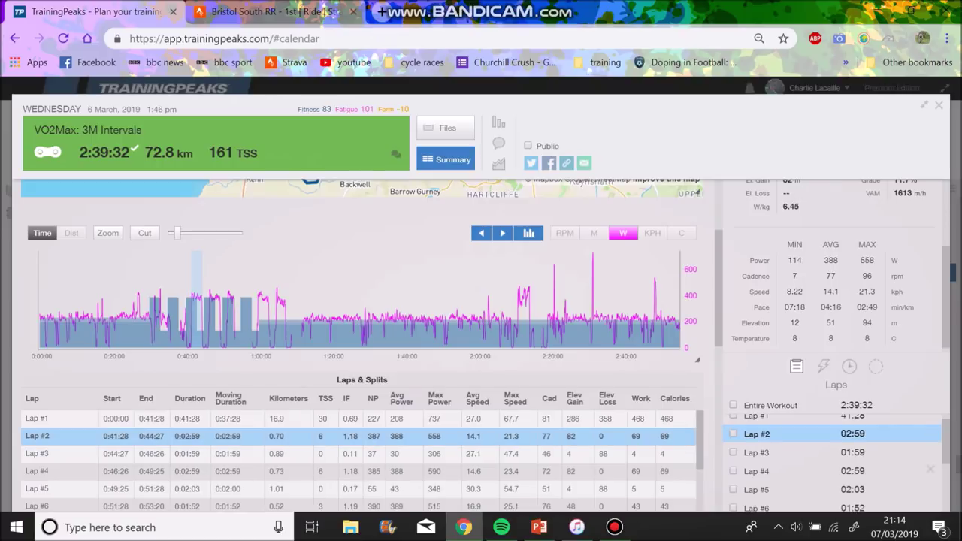
Step: Examine the statistics of Lap #4 and Lap #6 and compare them in the laps and splits table and chart
click(756, 472)
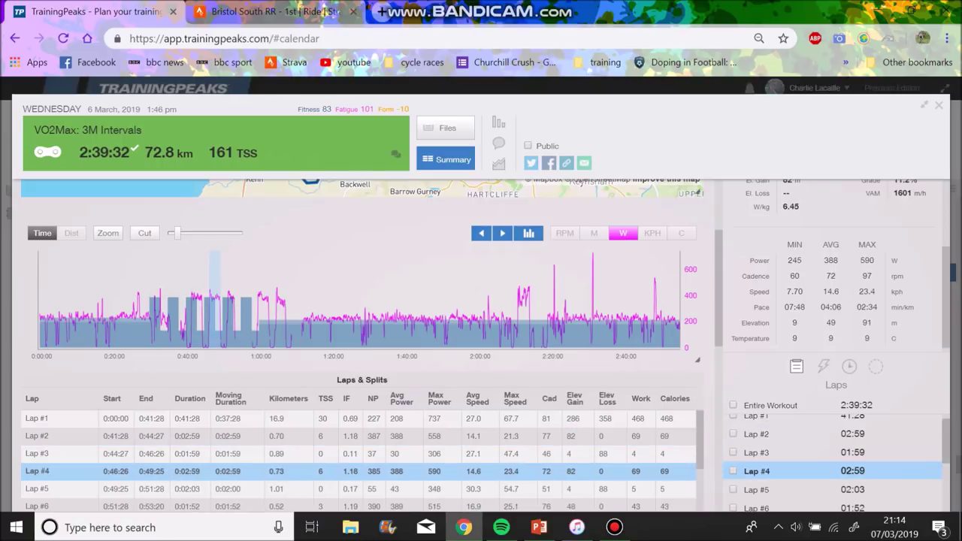
drag(947, 433, 946, 451)
click(757, 466)
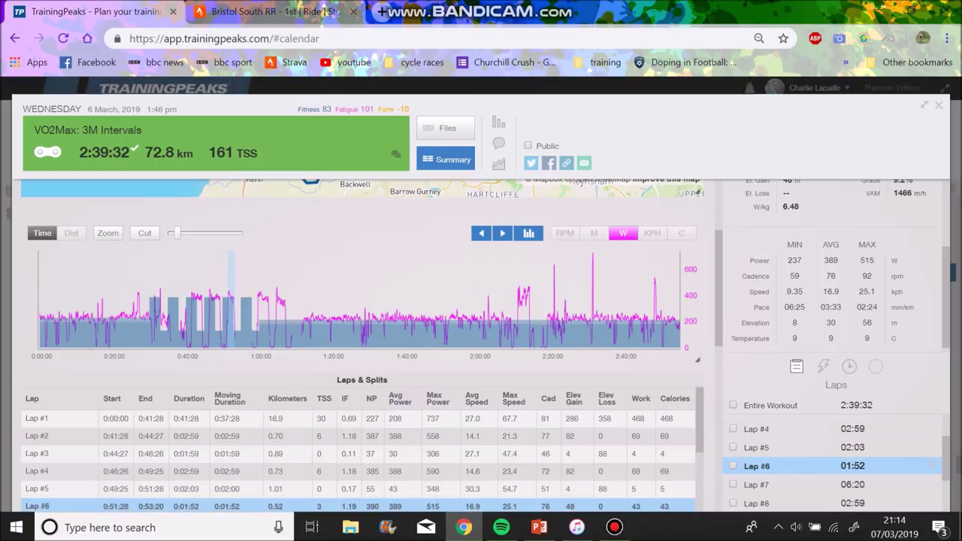
click(756, 466)
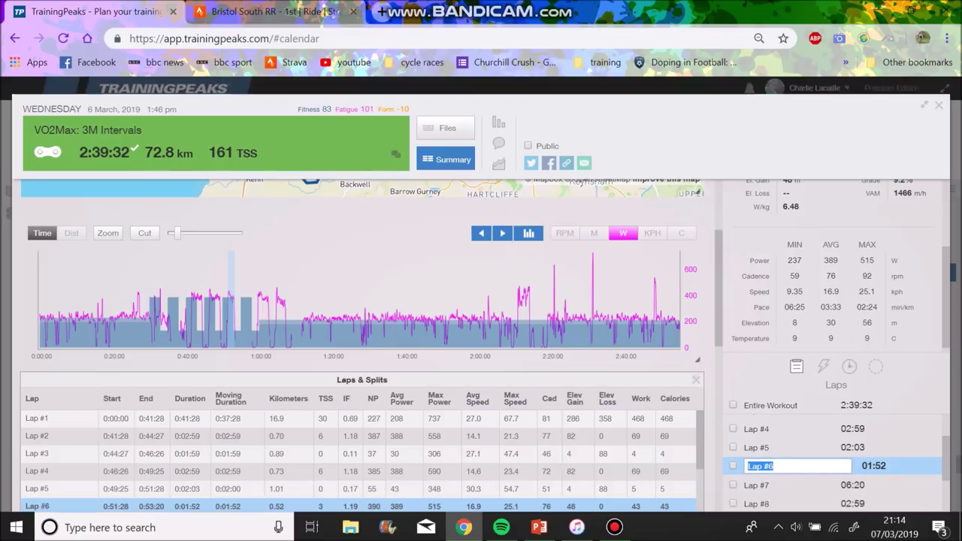
scroll(362, 345, down, 3)
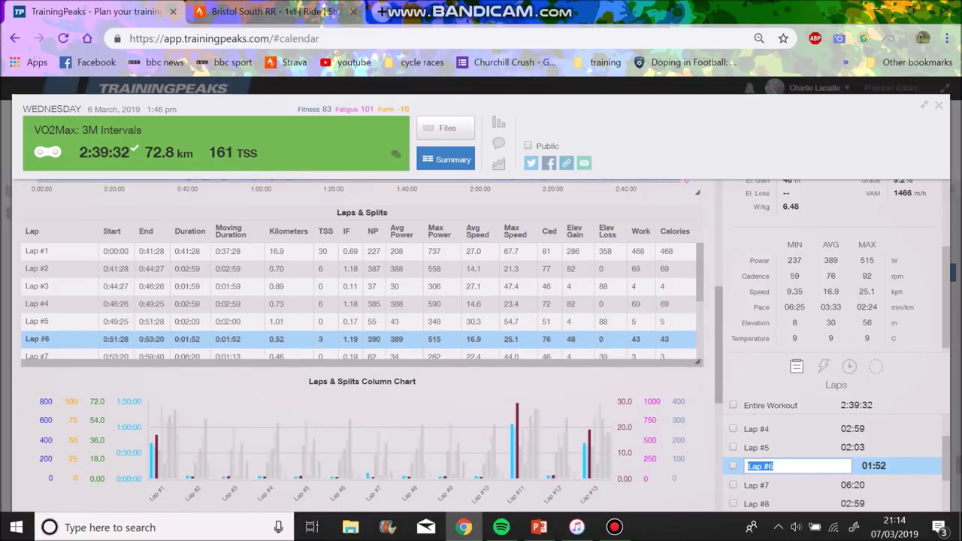
Step: Close the 6 March workout's analysis and look over the week beginning 11 March, up to the Bristol South road race
click(938, 105)
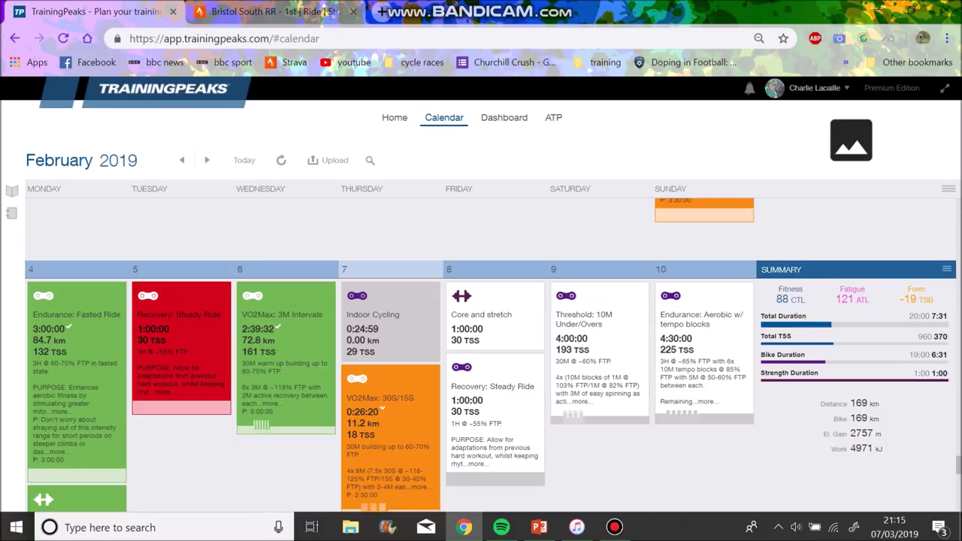
scroll(600, 353, down, 4)
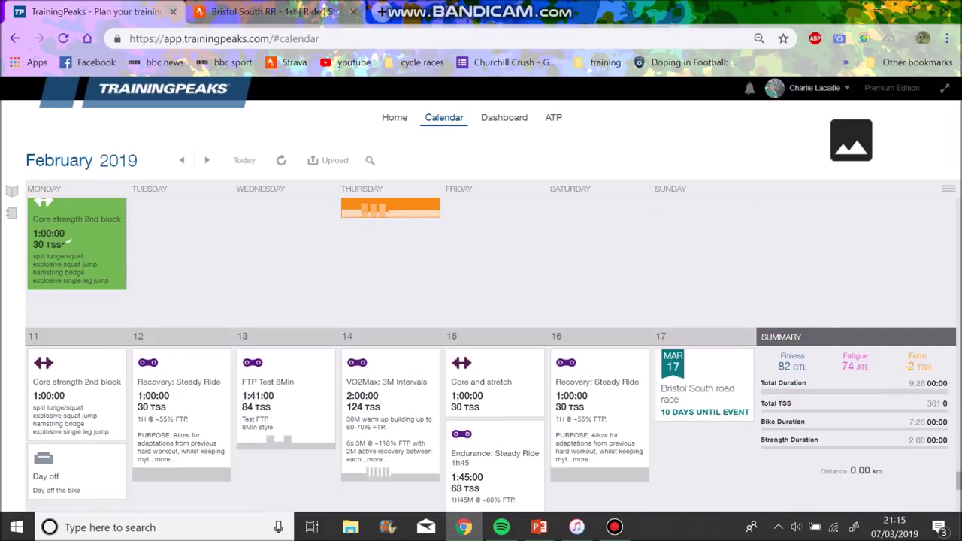